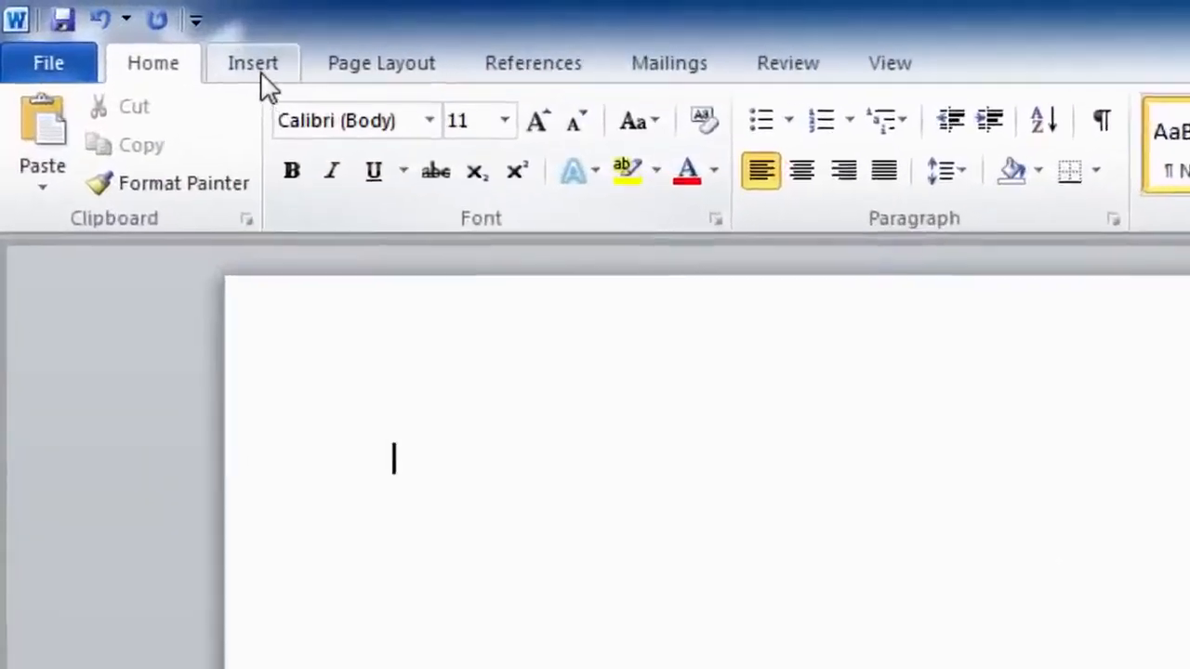
Show the Insert tab's Table menu with its 10x8 cell grid
{"action": "left_click", "coordinate": [90, 23]}
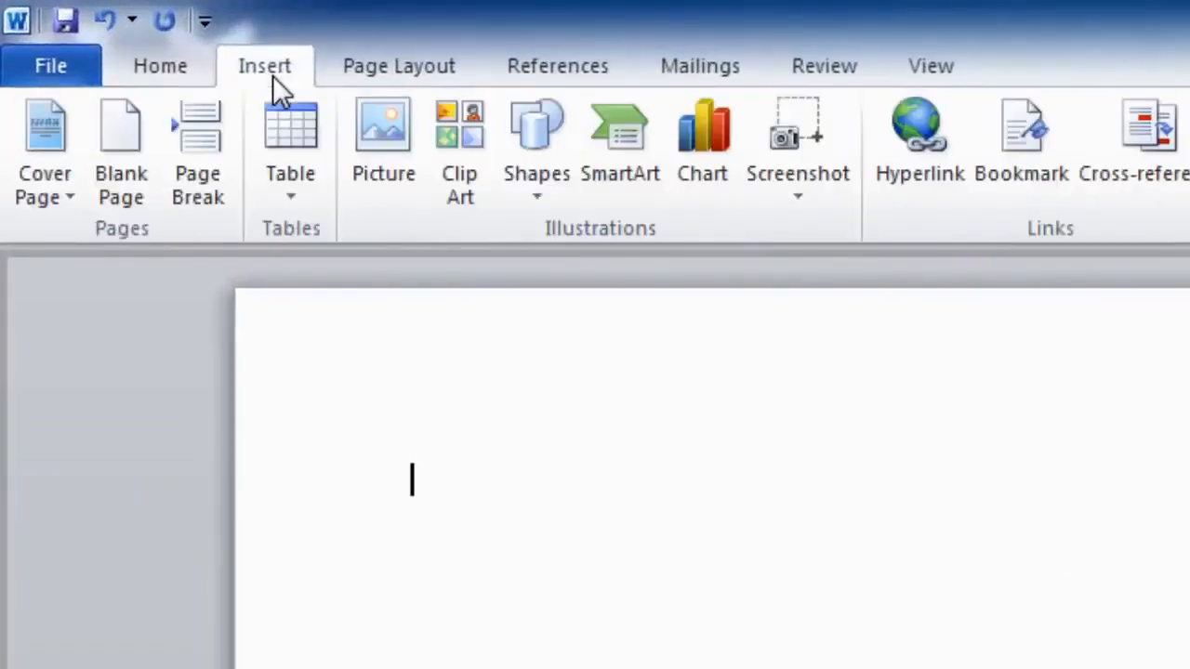
{"action": "left_click", "coordinate": [282, 125]}
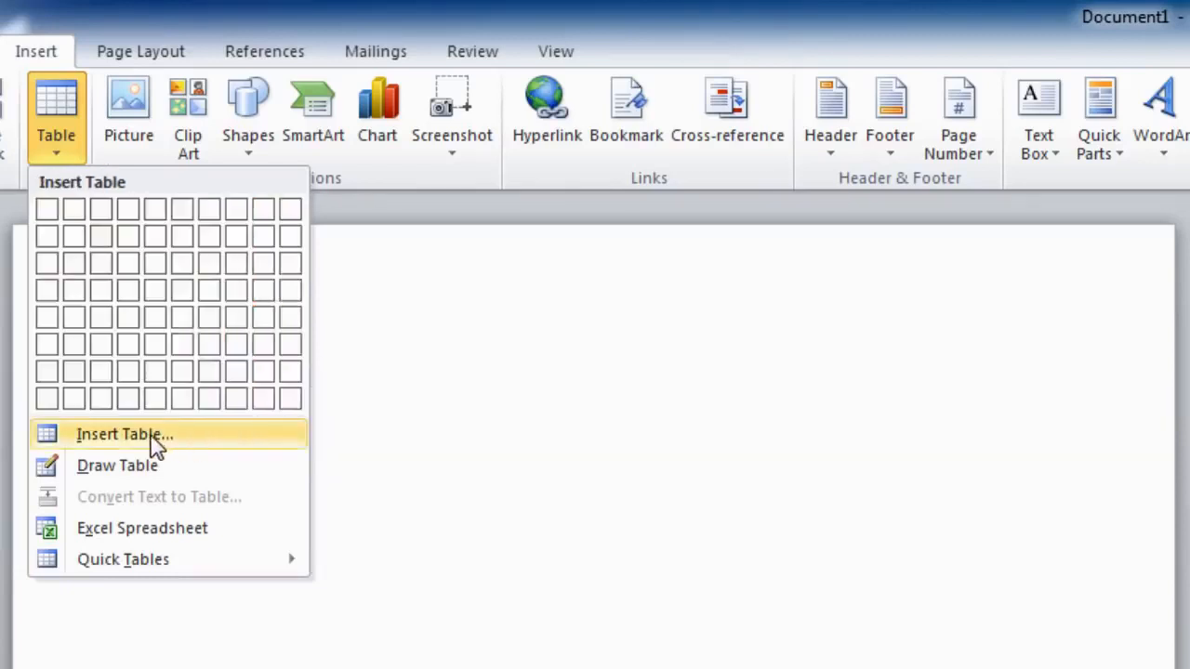
In the Insert Table dialog, set the new table to 6 columns and 7 rows
{"action": "left_click", "coordinate": [154, 445]}
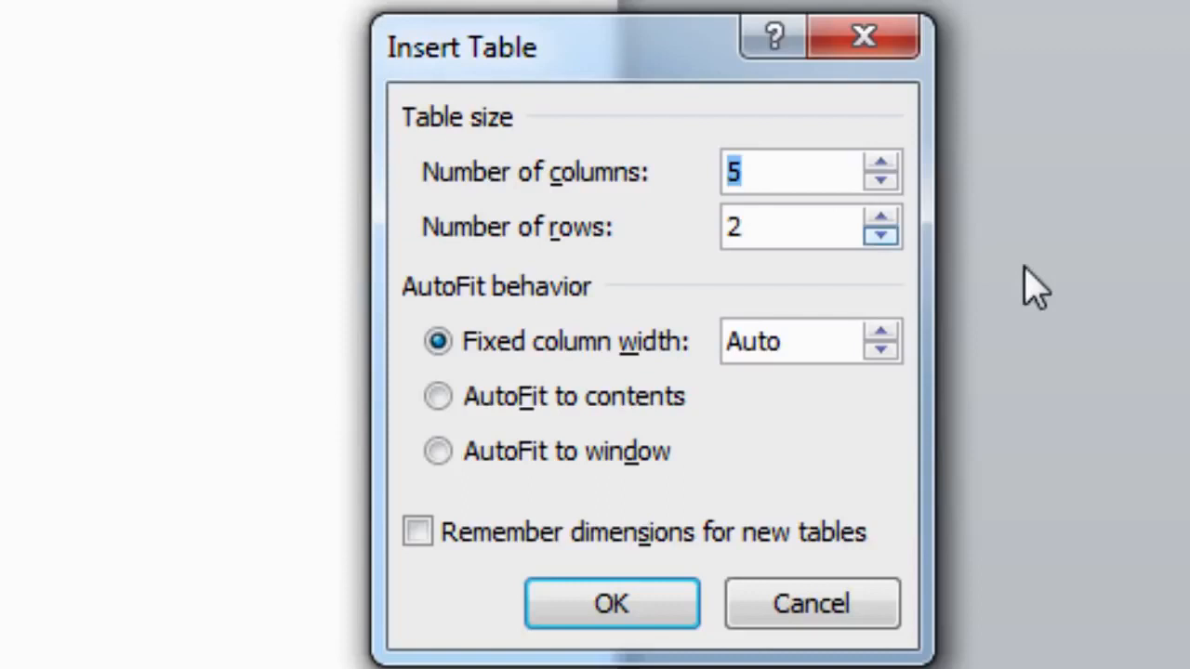
{"action": "left_click", "coordinate": [882, 167]}
{"action": "left_click", "coordinate": [880, 221]}
{"action": "left_click", "coordinate": [881, 221]}
{"action": "left_click", "coordinate": [880, 222]}
{"action": "left_click", "coordinate": [880, 222]}
{"action": "left_click", "coordinate": [881, 221]}
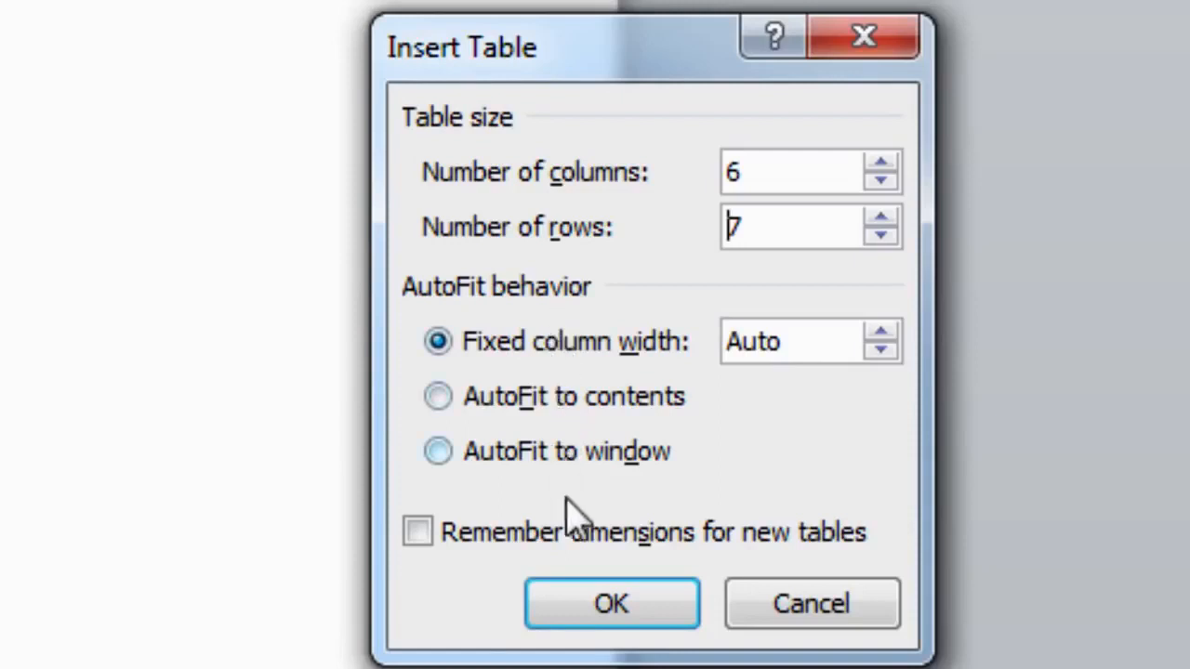
Insert the 6-column, 7-row table and enter 'S/No.' as the first header
{"action": "left_click", "coordinate": [586, 618]}
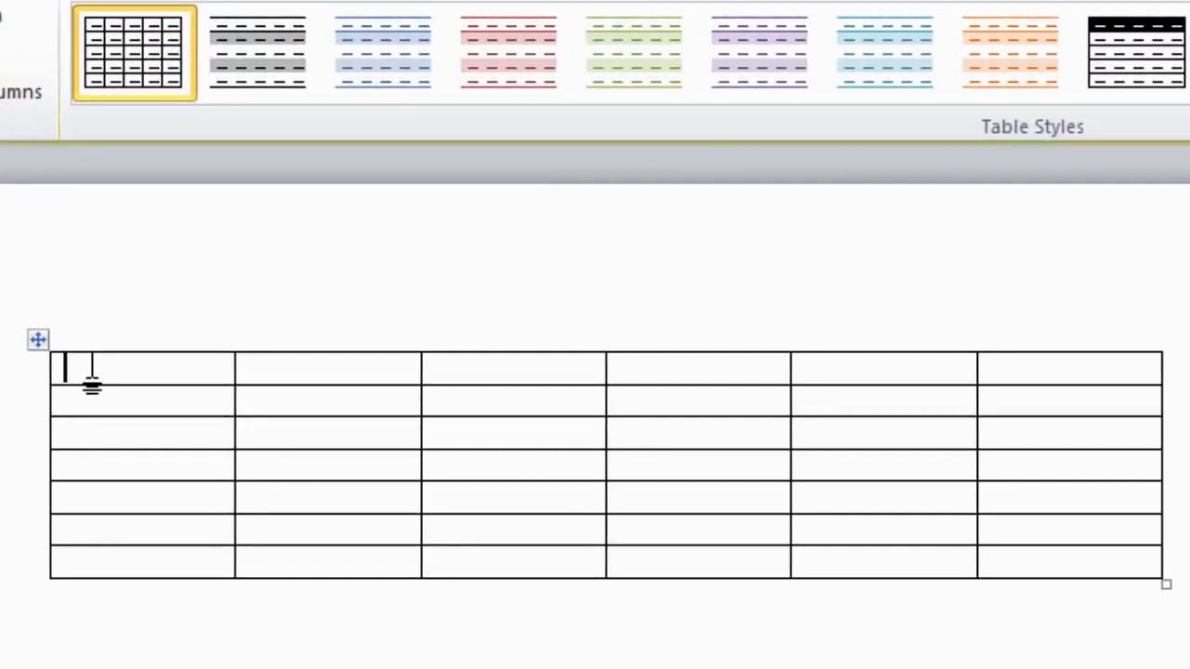
{"action": "type", "text": "S/"}
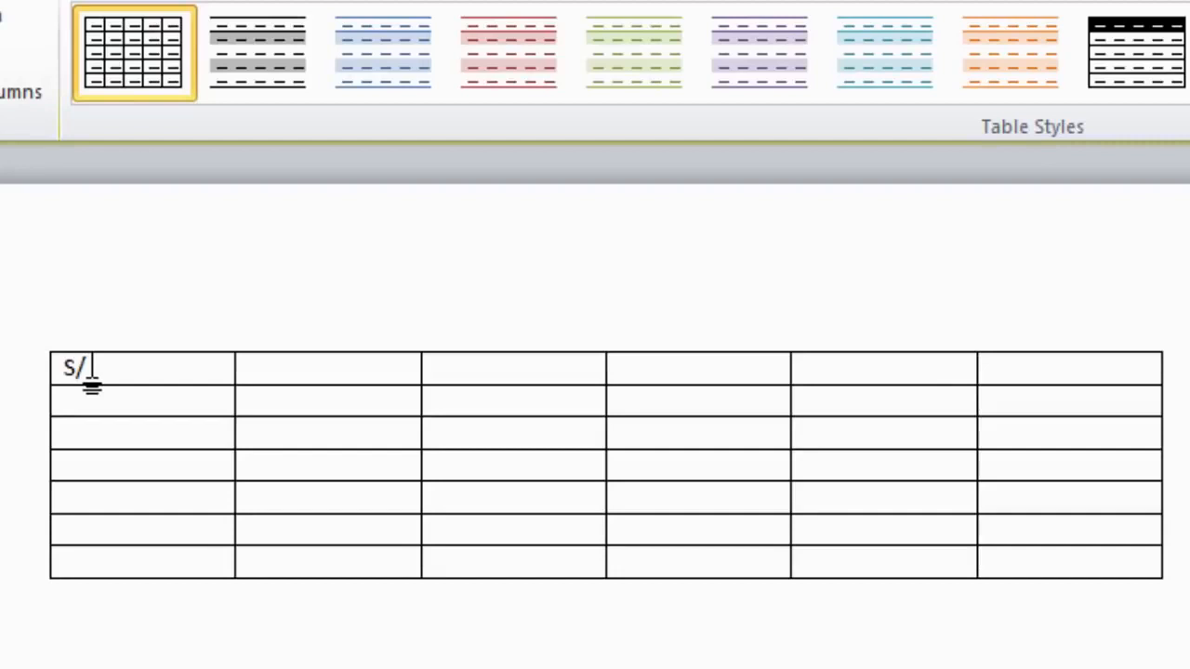
{"action": "type", "text": "No."}
{"action": "key", "text": "Tab"}
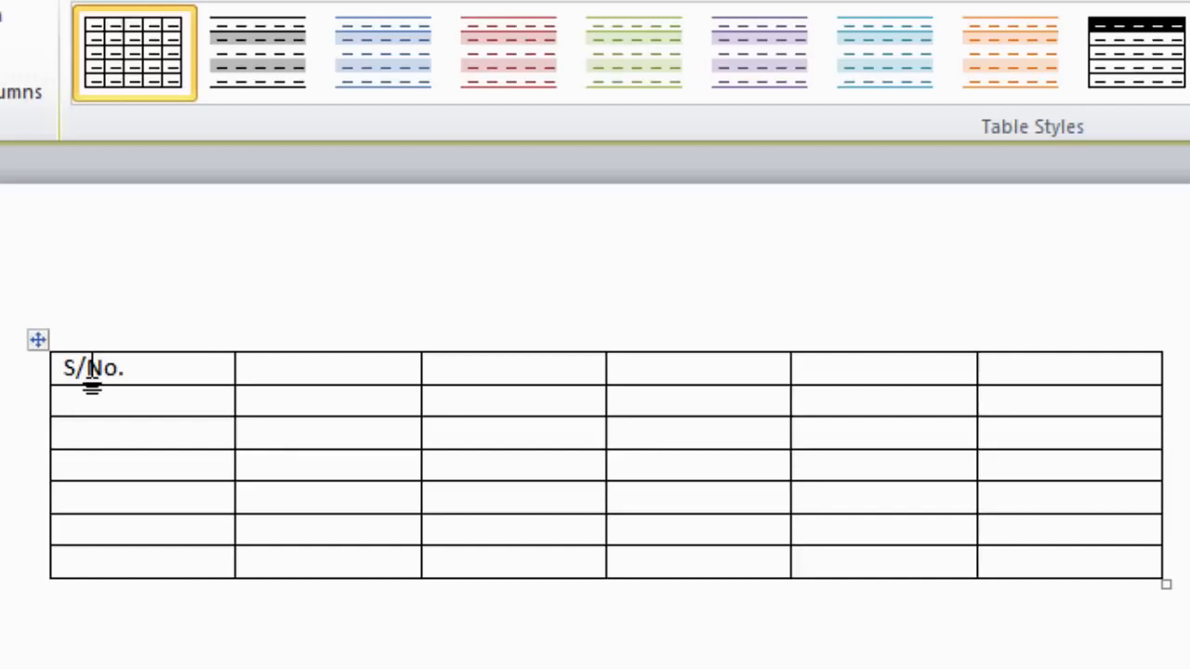
Type the headers Name, Address, E-mail, Cell No. and Phone No, correcting 'Adress' to 'Address'
{"action": "type", "text": "Name"}
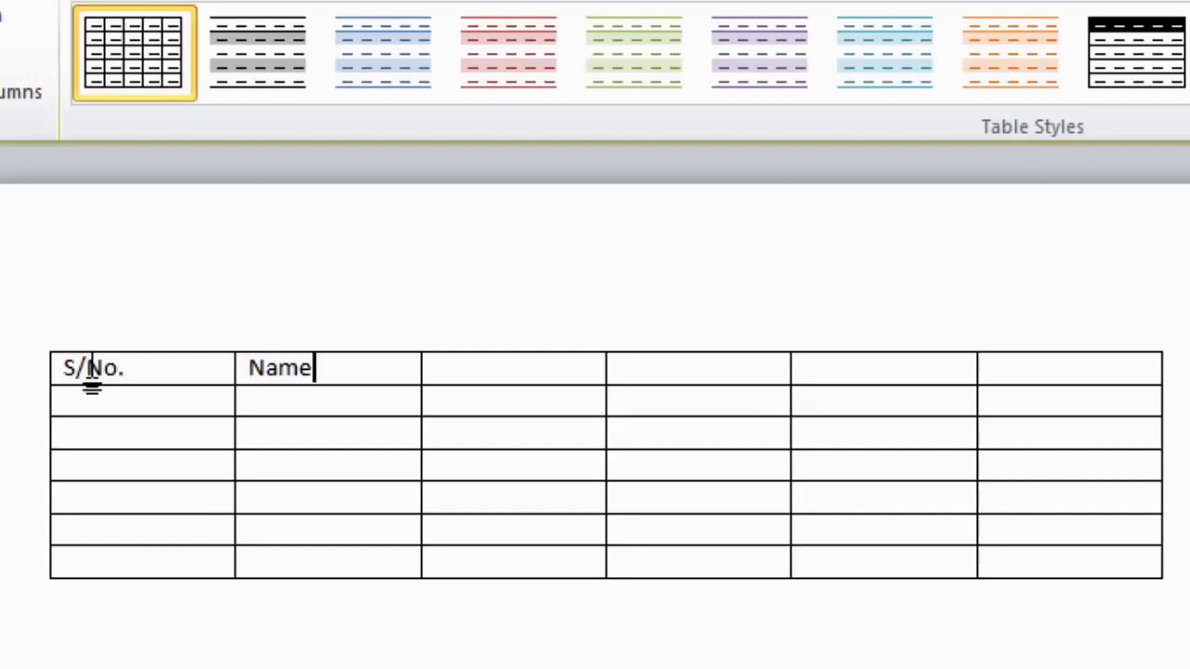
{"action": "key", "text": "Tab"}
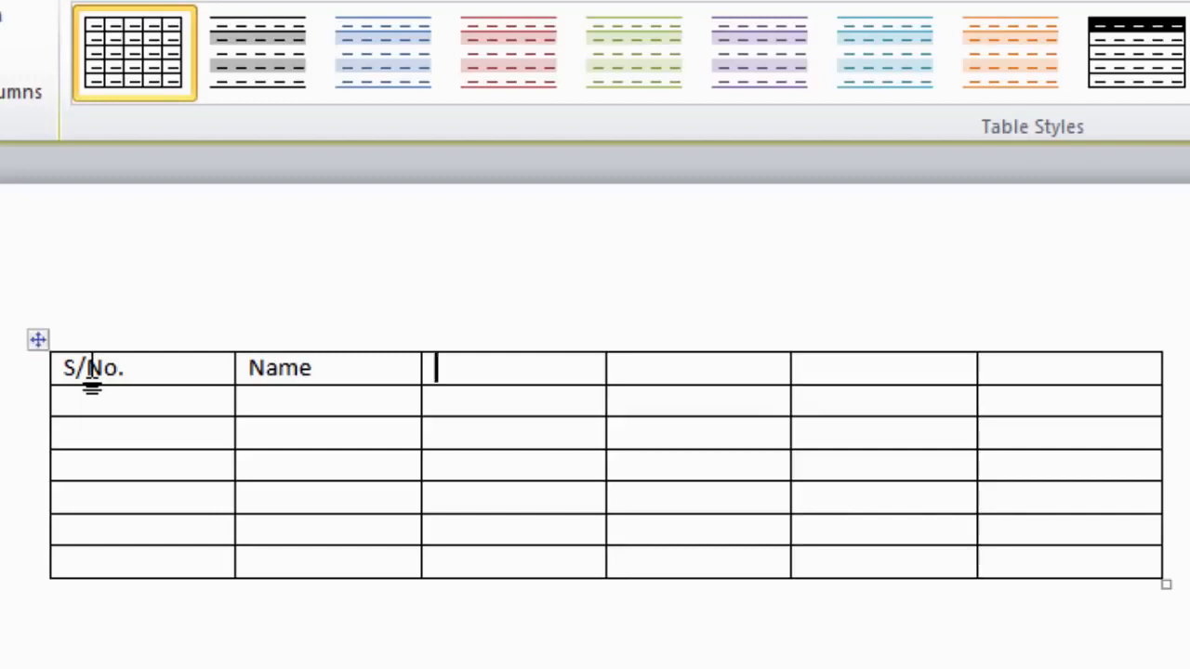
{"action": "type", "text": "Adress"}
{"action": "key", "text": "Left"}
{"action": "key", "text": "Left"}
{"action": "key", "text": "Left"}
{"action": "key", "text": "Left"}
{"action": "type", "text": "d"}
{"action": "key", "text": "Right"}
{"action": "key", "text": "Right"}
{"action": "key", "text": "Right"}
{"action": "key", "text": "Right"}
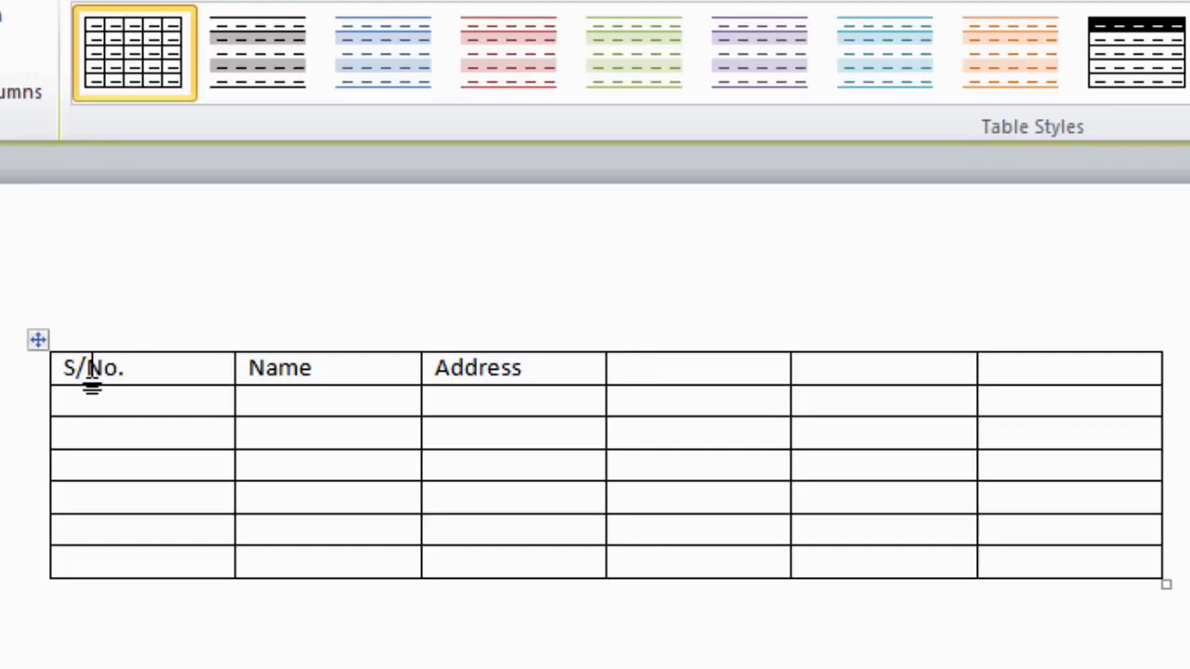
{"action": "type", "text": "E-"}
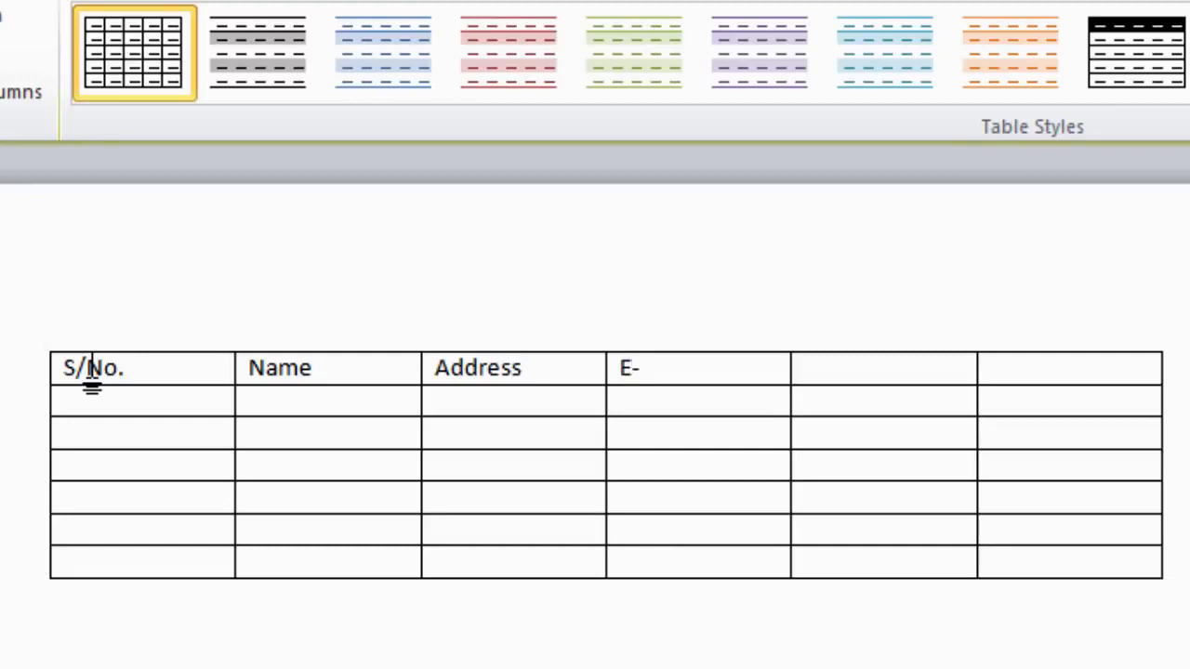
{"action": "type", "text": "mail"}
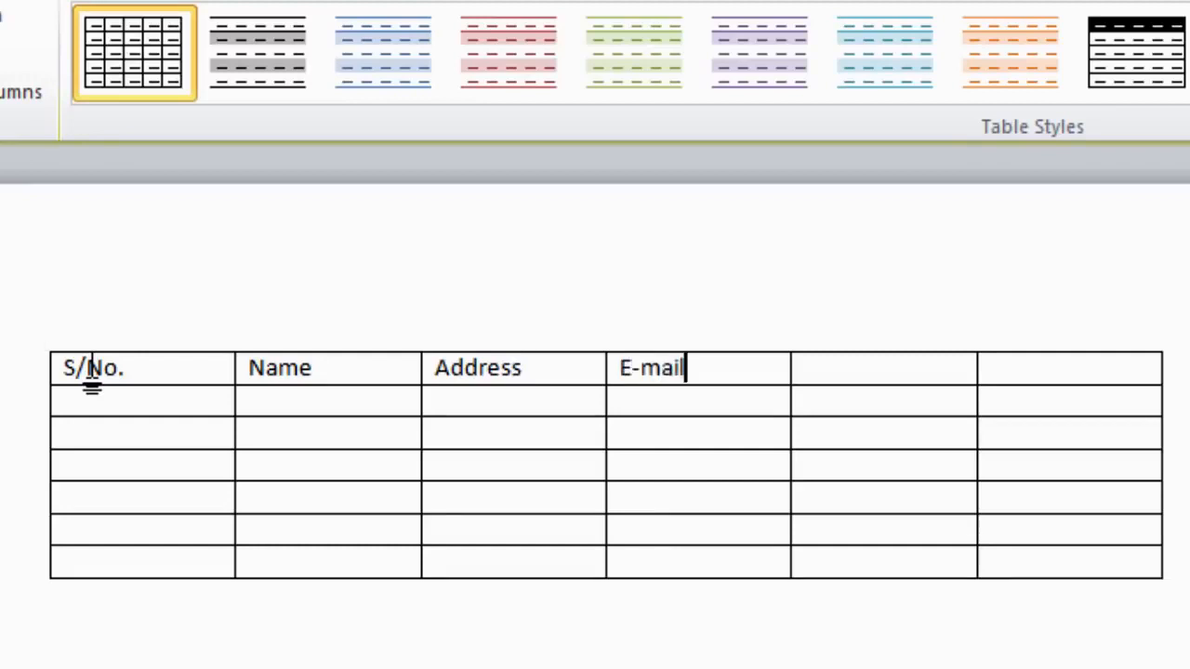
{"action": "key", "text": "Tab"}
{"action": "type", "text": "Cell No."}
{"action": "key", "text": "Tab"}
{"action": "type", "text": "Phone No"}
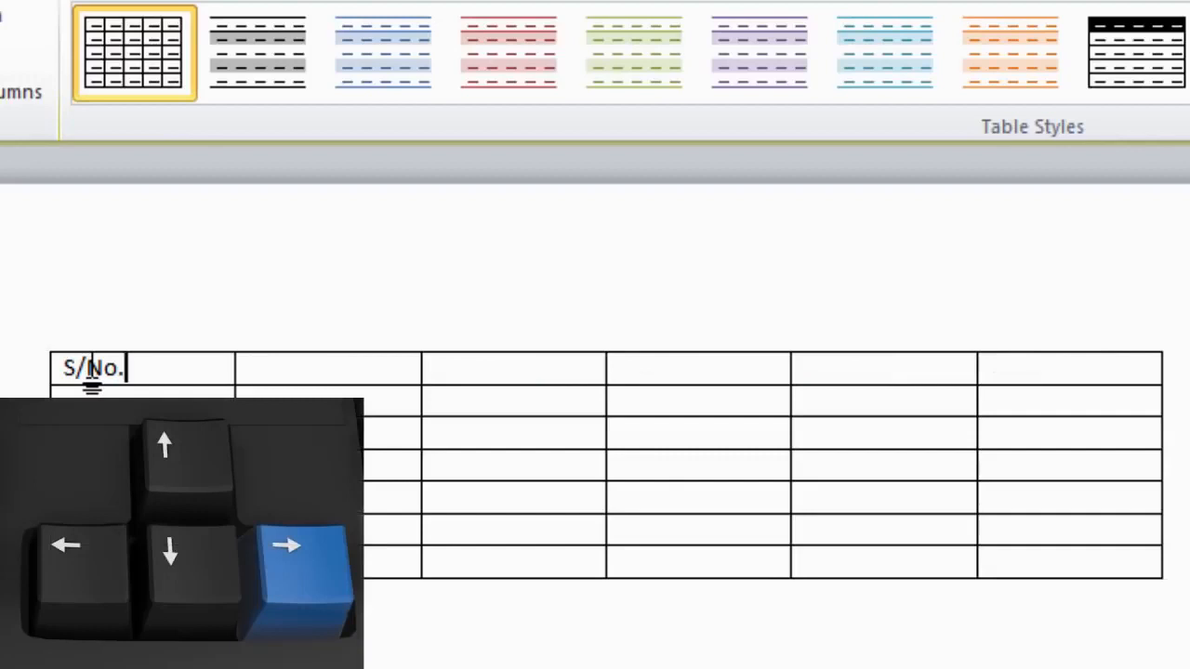
Re-enter the Name and Address headers, fixing the 'Adress' misspelling
{"action": "key", "text": "Right"}
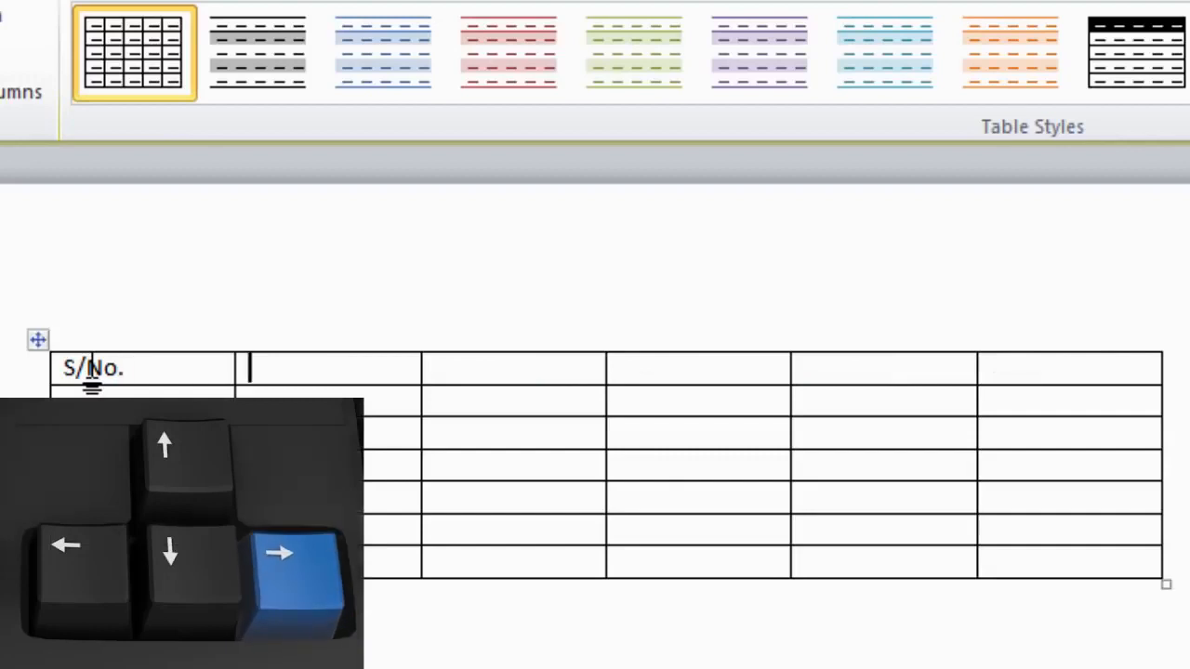
{"action": "type", "text": "Name"}
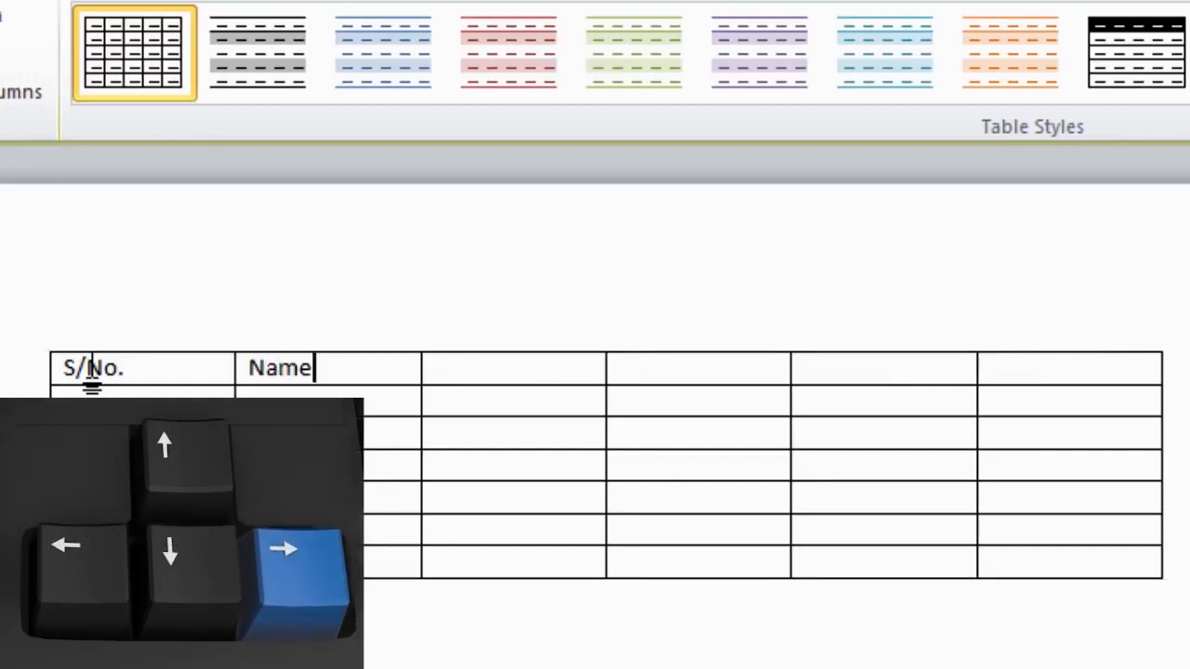
{"action": "key", "text": "Right"}
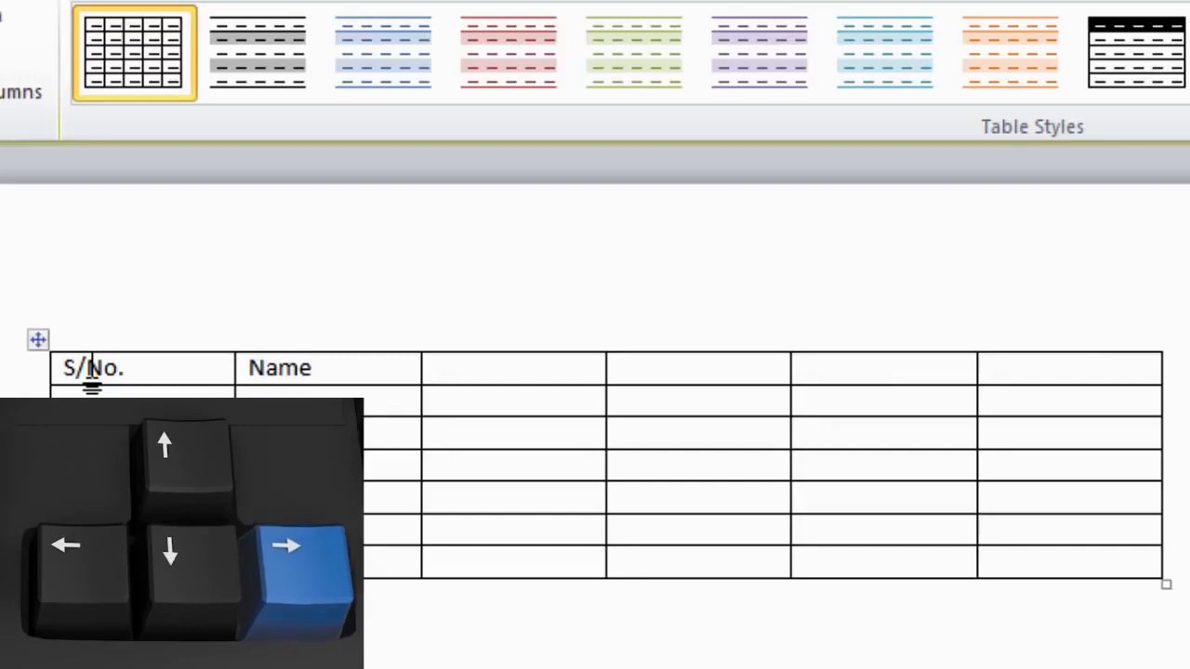
{"action": "type", "text": "Adress"}
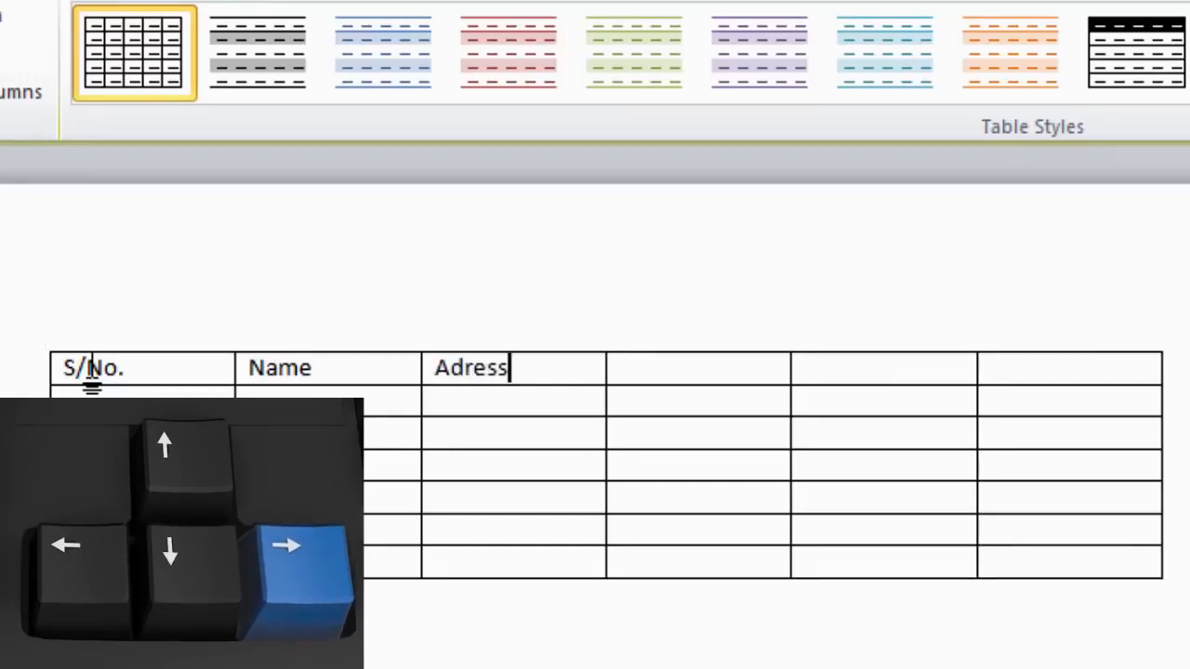
{"action": "key", "text": "Left"}
{"action": "key", "text": "Left"}
{"action": "key", "text": "Left"}
{"action": "key", "text": "Left"}
{"action": "type", "text": "d"}
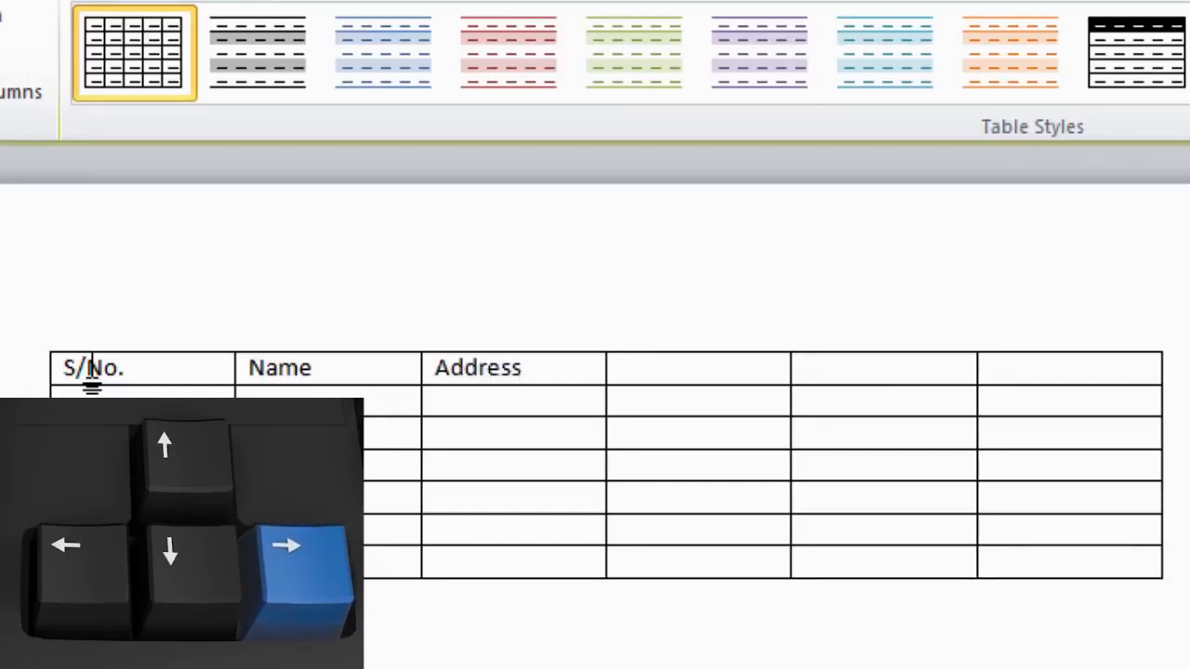
{"action": "key", "text": "Right"}
{"action": "key", "text": "Right"}
{"action": "key", "text": "Right"}
{"action": "key", "text": "Right"}
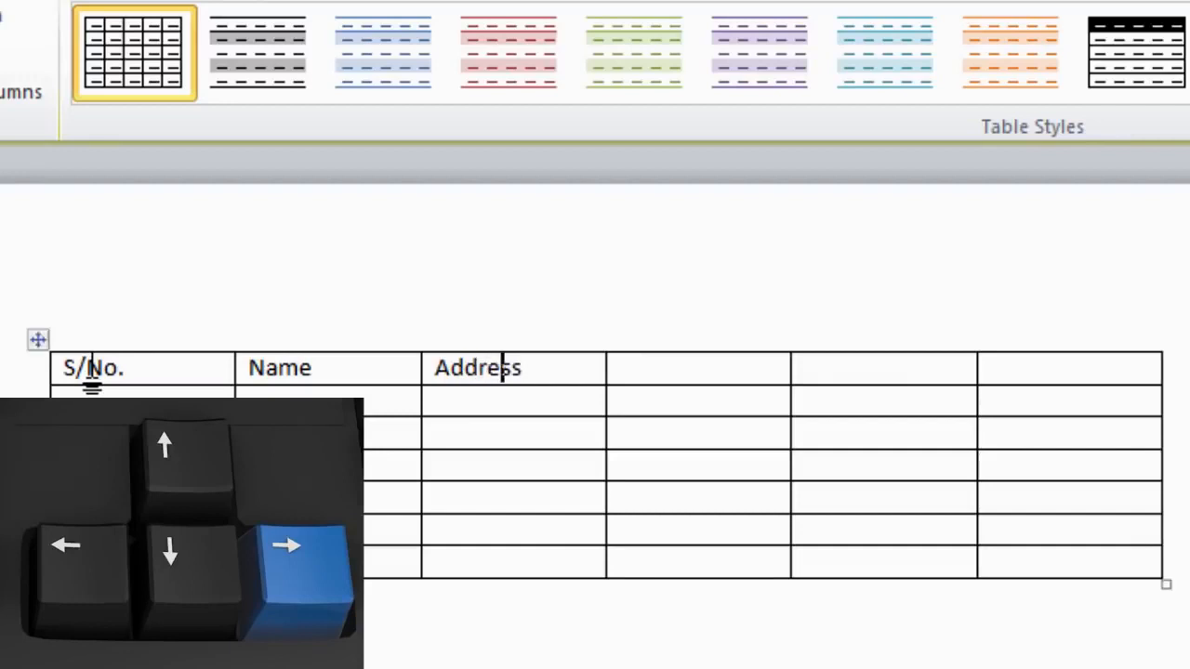
{"action": "key", "text": "Right"}
Enter the E-mail and Cell No. headers and complete the 'Phone No.' header
{"action": "type", "text": "E"}
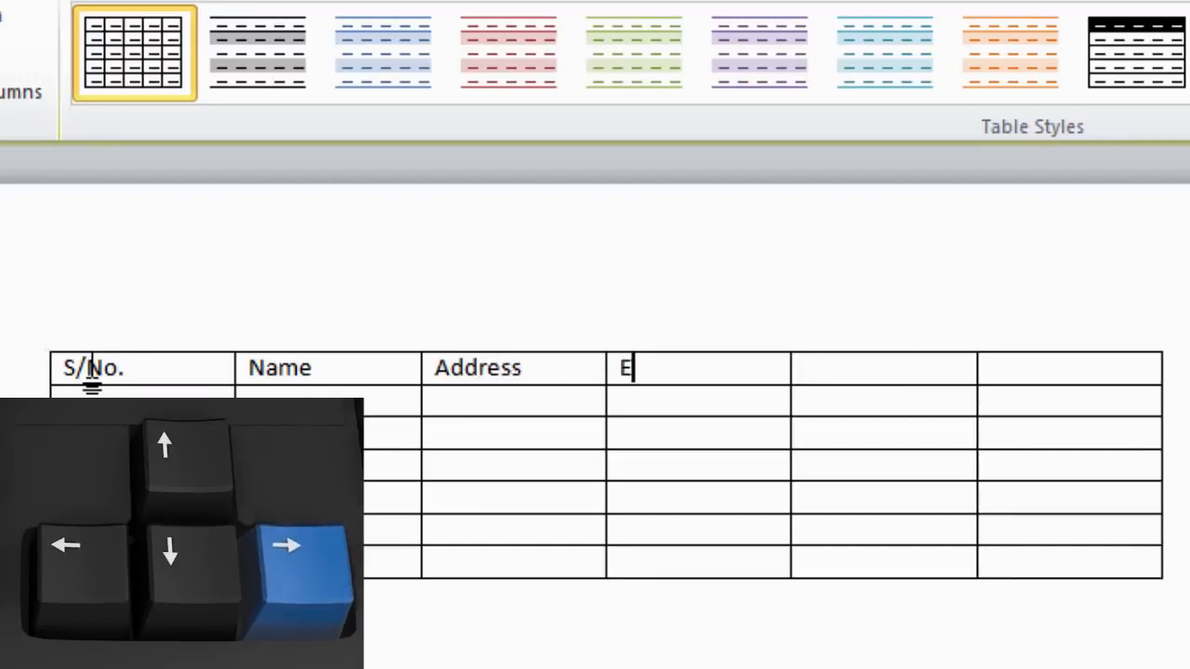
{"action": "type", "text": "-mail"}
{"action": "key", "text": "Right"}
{"action": "type", "text": "Cell No."}
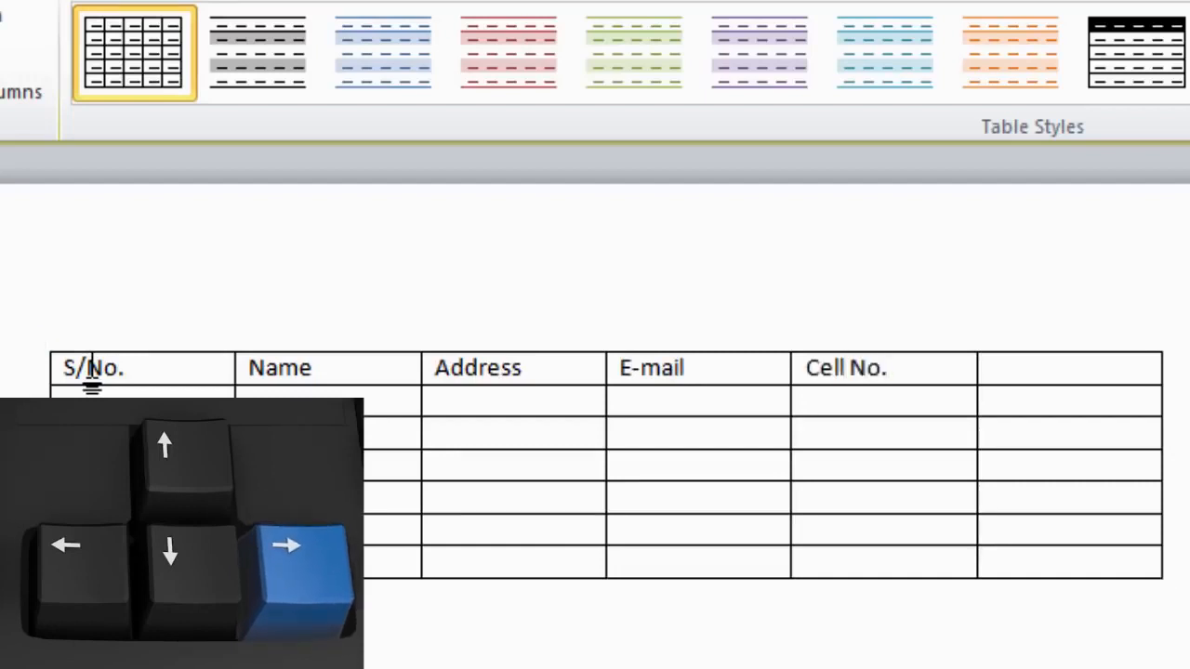
{"action": "key", "text": "Right"}
{"action": "type", "text": "Phone"}
{"action": "key", "text": "BackSpace"}
{"action": "type", "text": "ne No"}
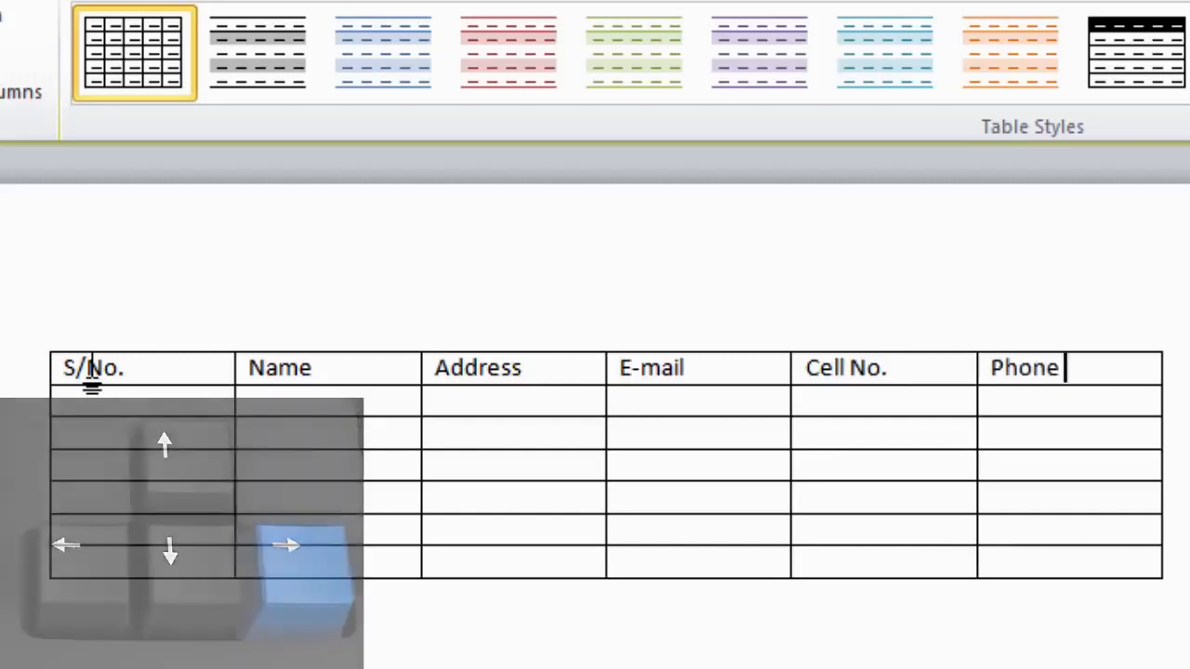
{"action": "type", "text": "."}
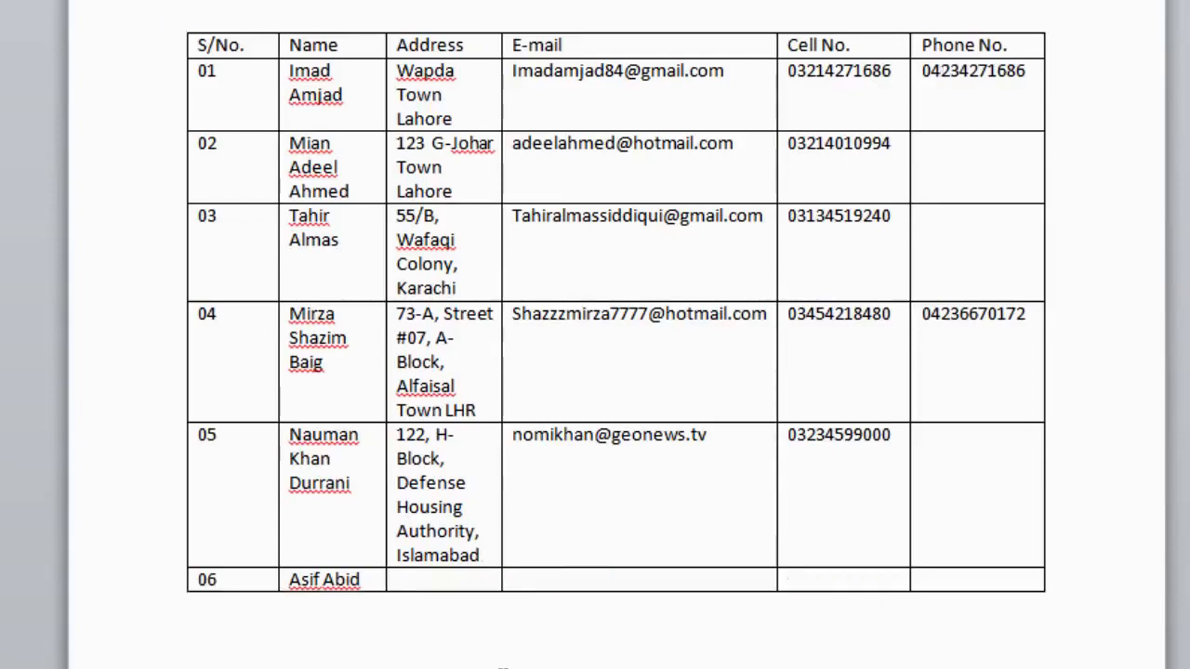
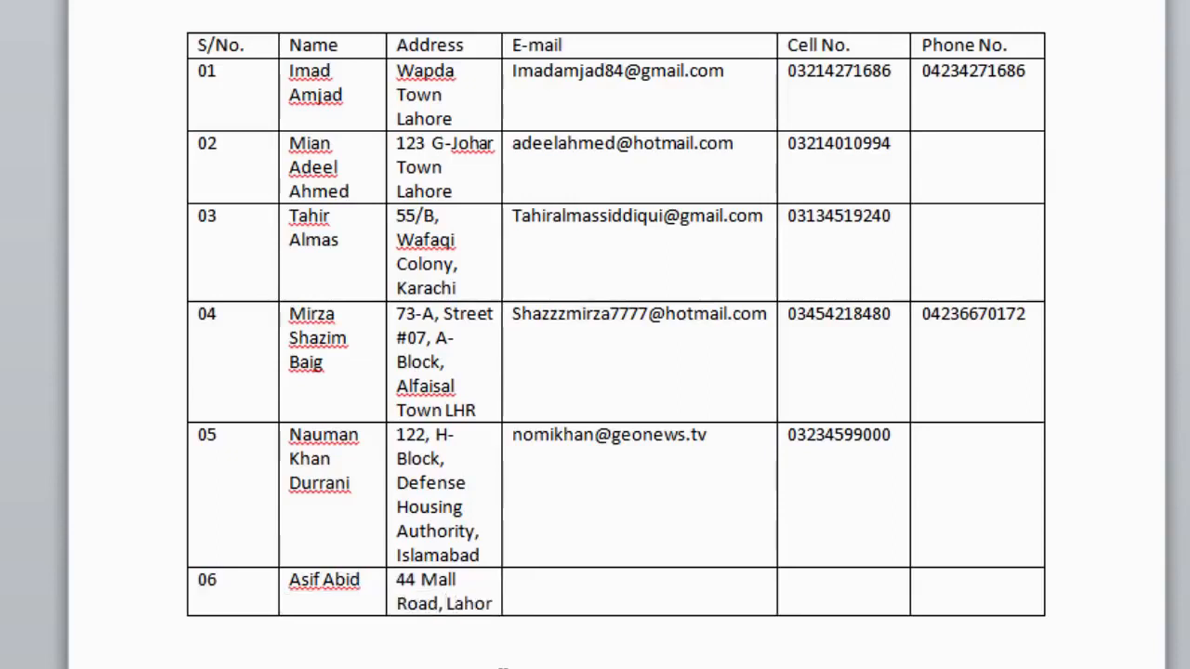
Fill row 06's address, e-mail and cell number cells with the contact's details
{"action": "key", "text": "Tab"}
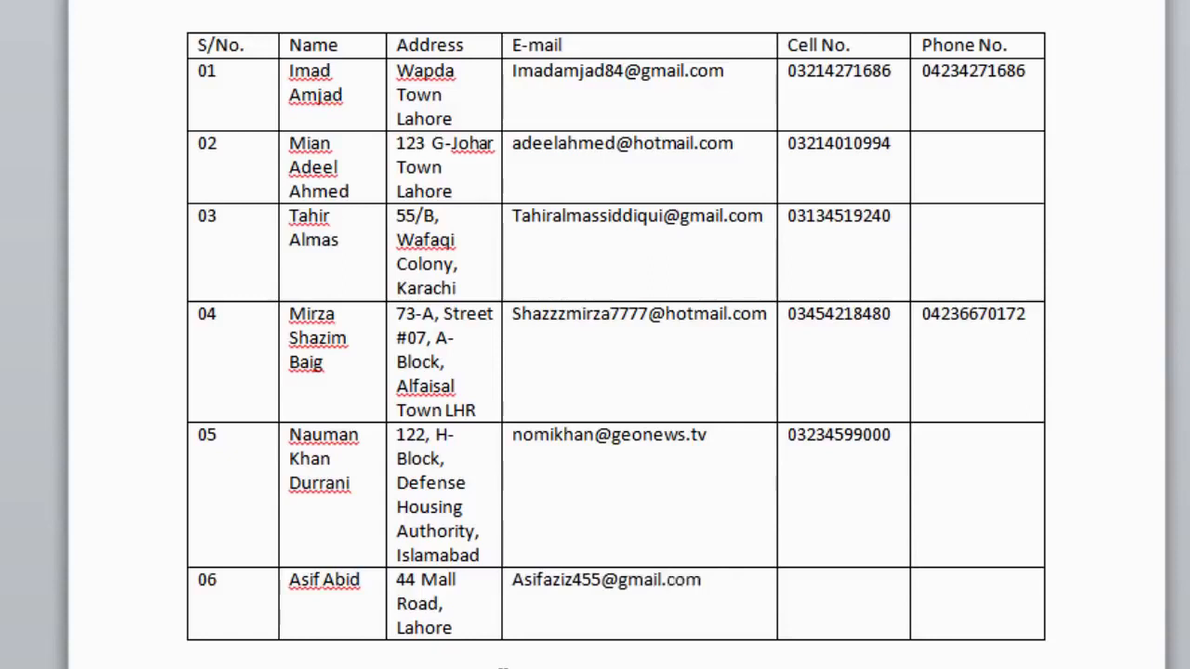
{"action": "key", "text": "Tab"}
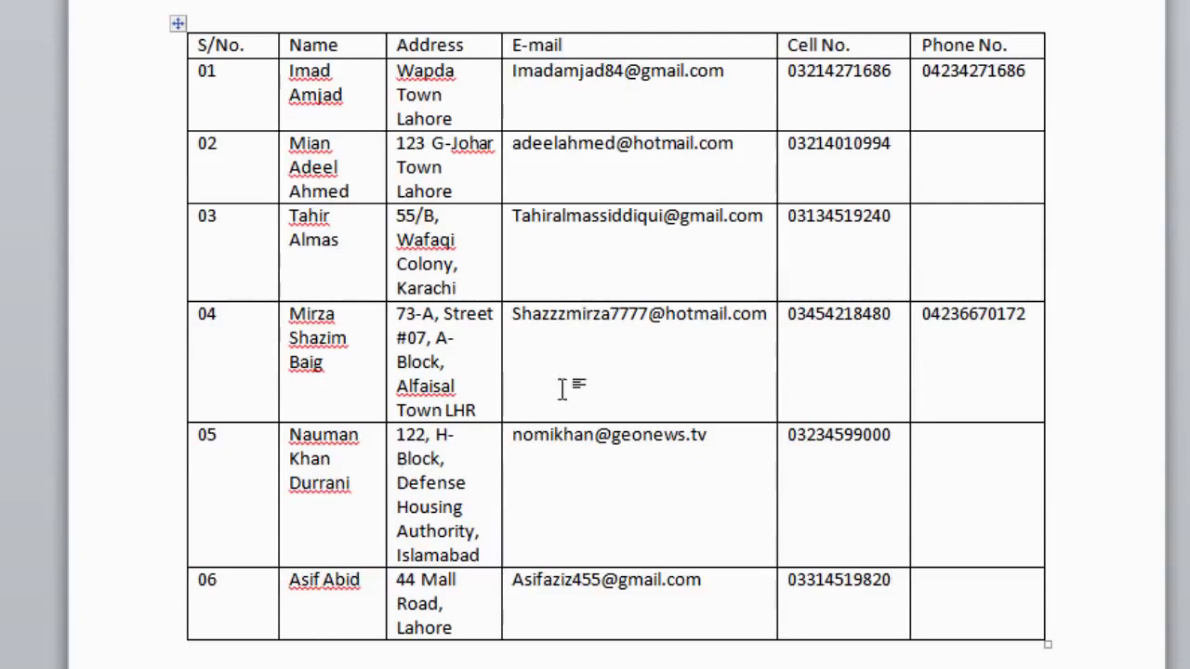
Replace row 03's old cell number with the contact's corrected number
{"action": "left_click_drag", "start_coordinate": [896, 221], "coordinate": [791, 229]}
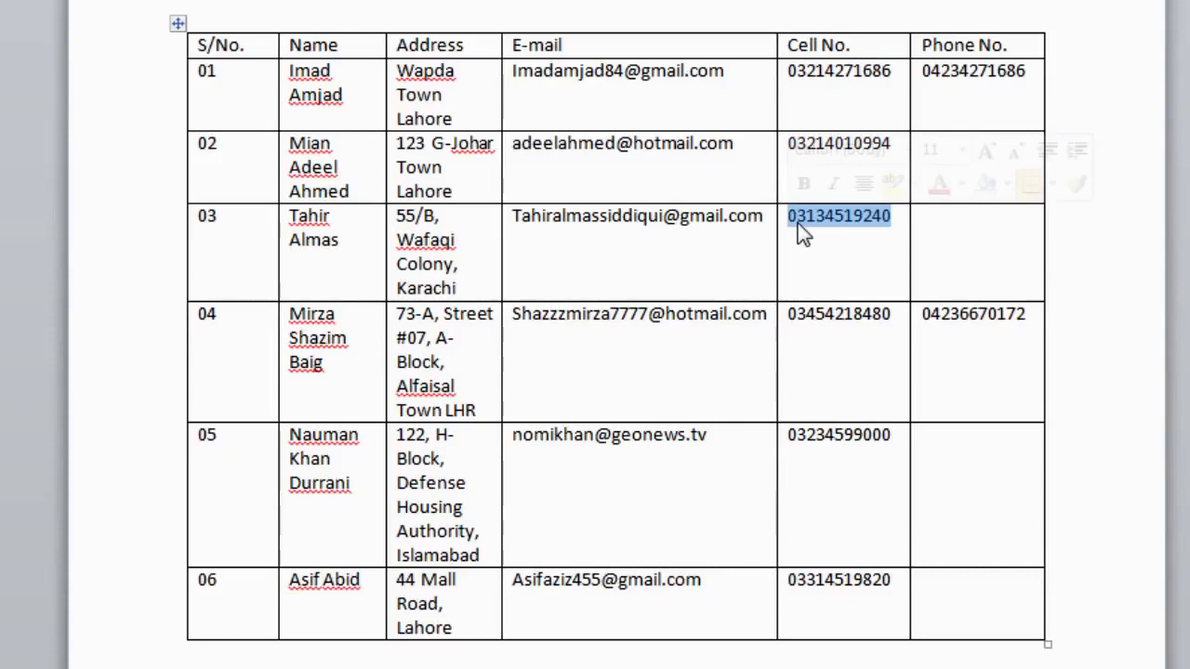
{"action": "key", "text": "Delete"}
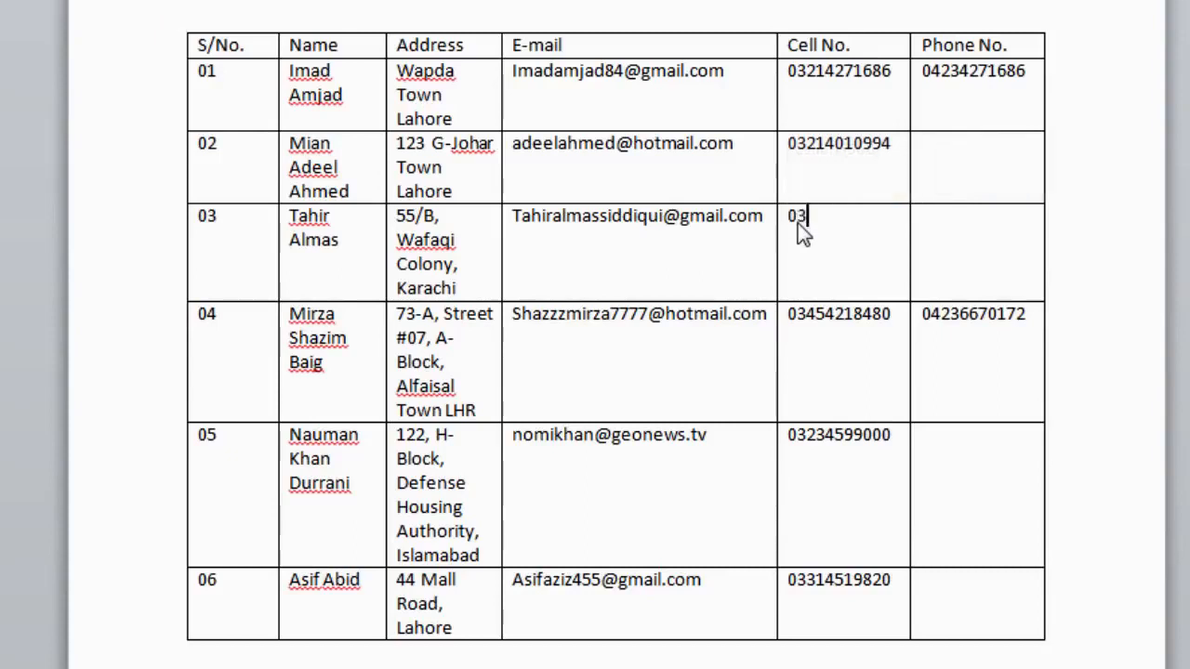
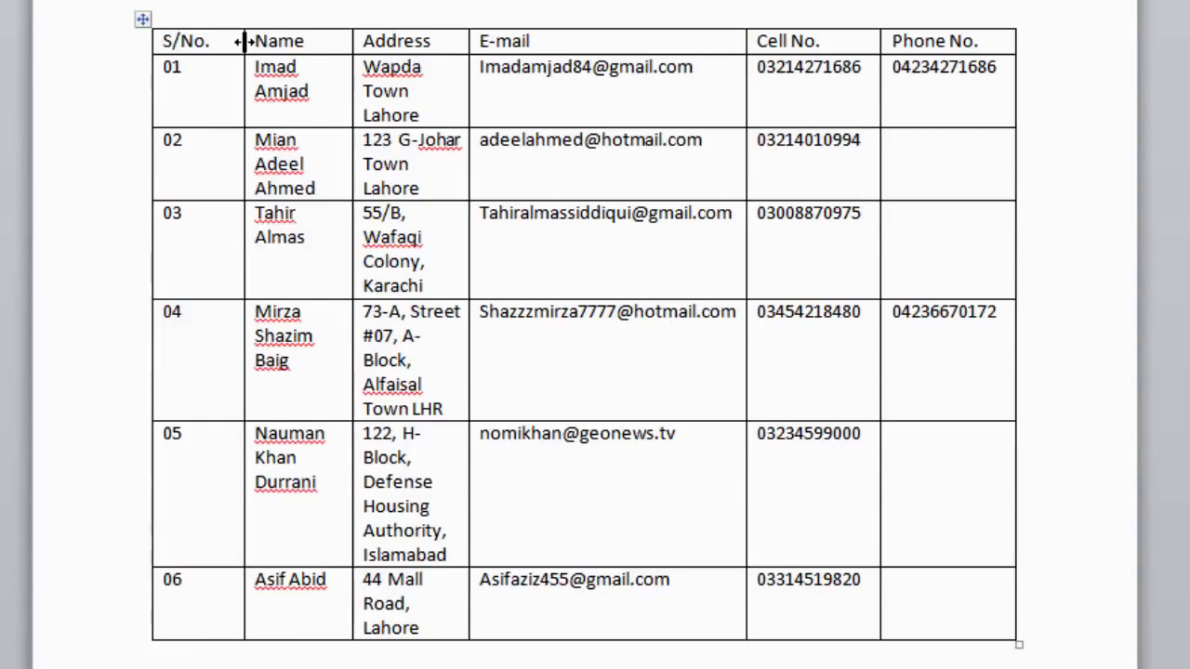
Move the S/No.–Name column border left to narrow S/No. and widen Name
{"action": "left_click_drag", "start_coordinate": [244, 41], "coordinate": [212, 50]}
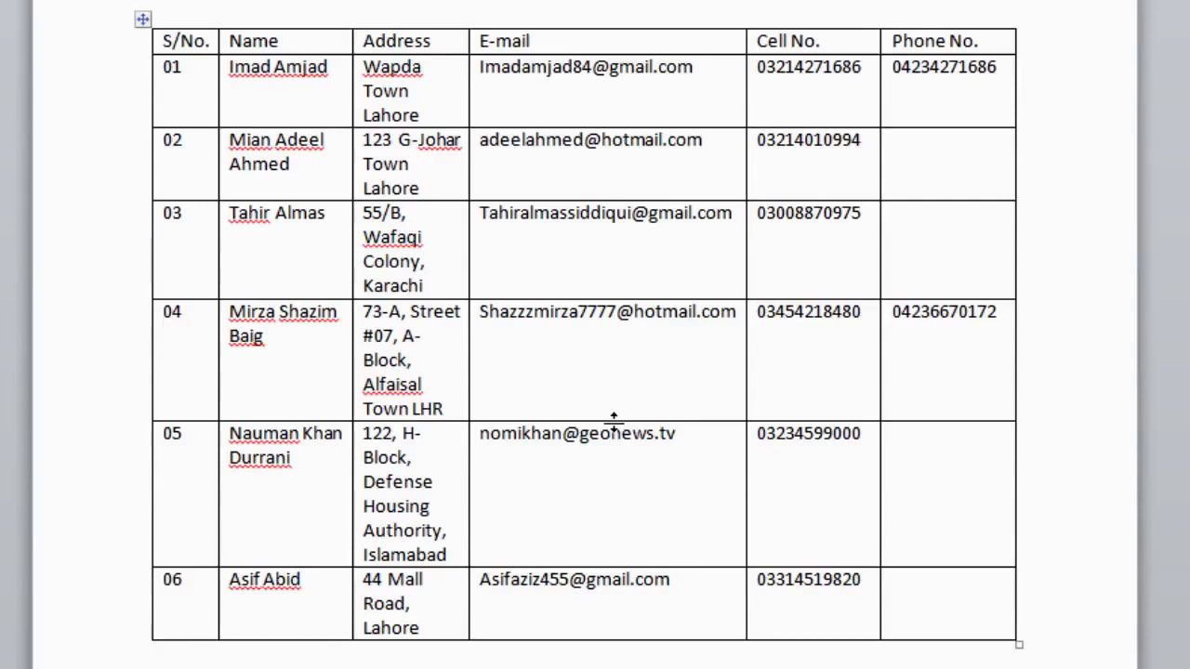
{"action": "left_click_drag", "start_coordinate": [613, 420], "coordinate": [613, 456]}
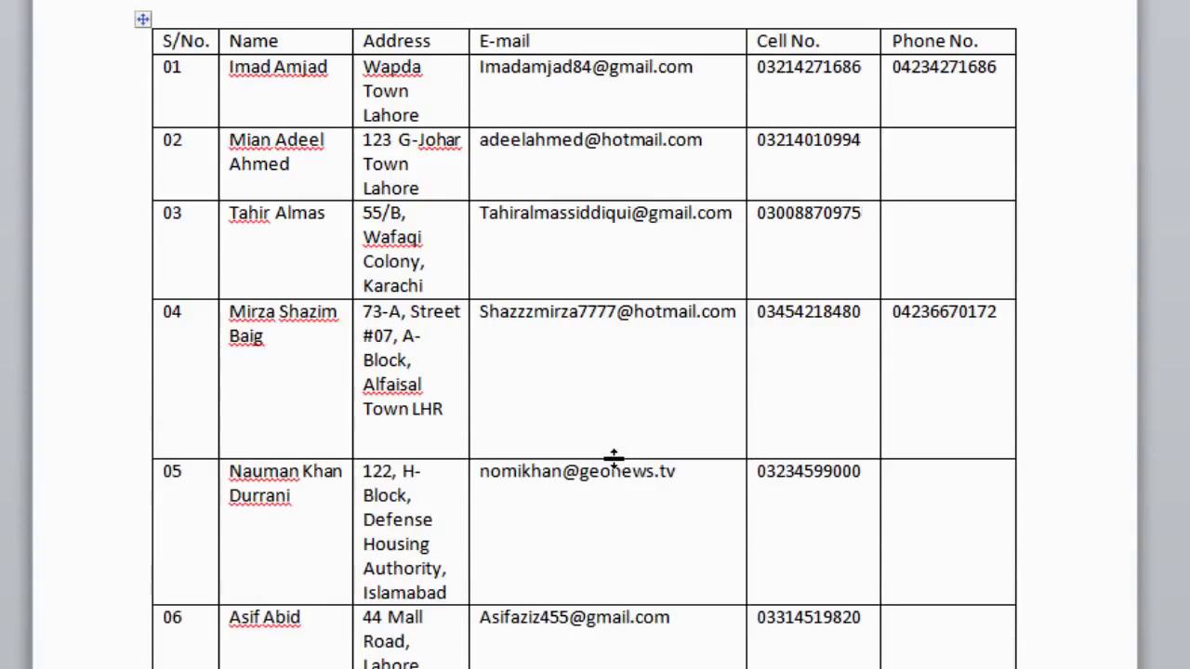
{"action": "left_click_drag", "start_coordinate": [613, 458], "coordinate": [619, 418]}
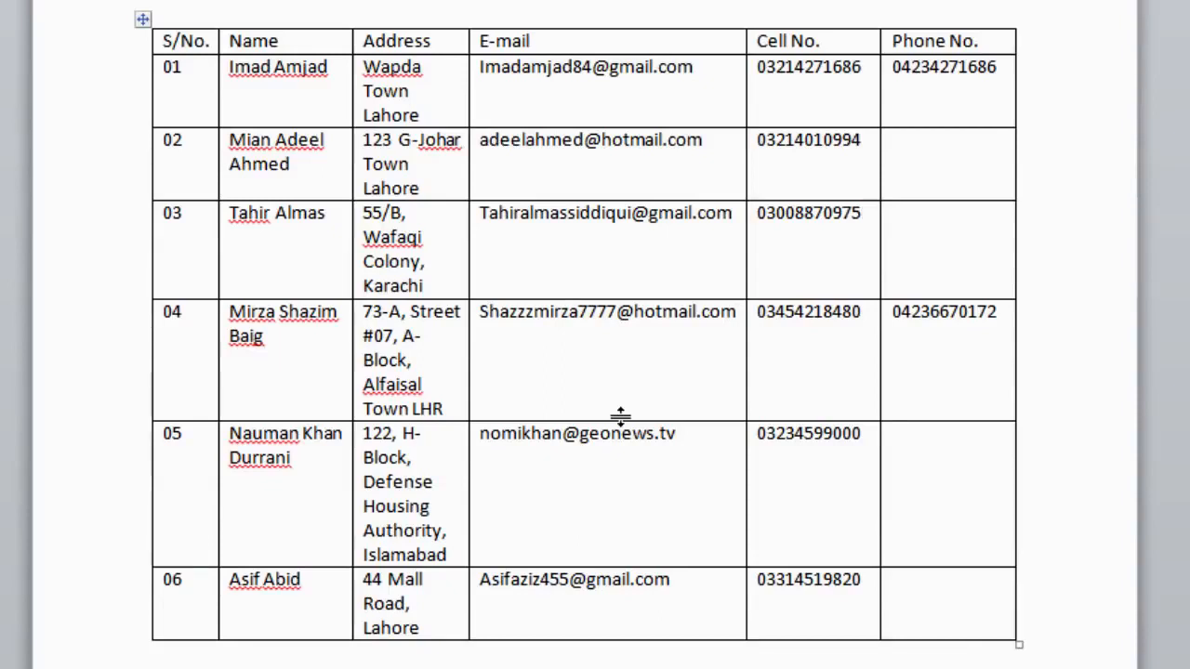
{"action": "left_click", "coordinate": [329, 39]}
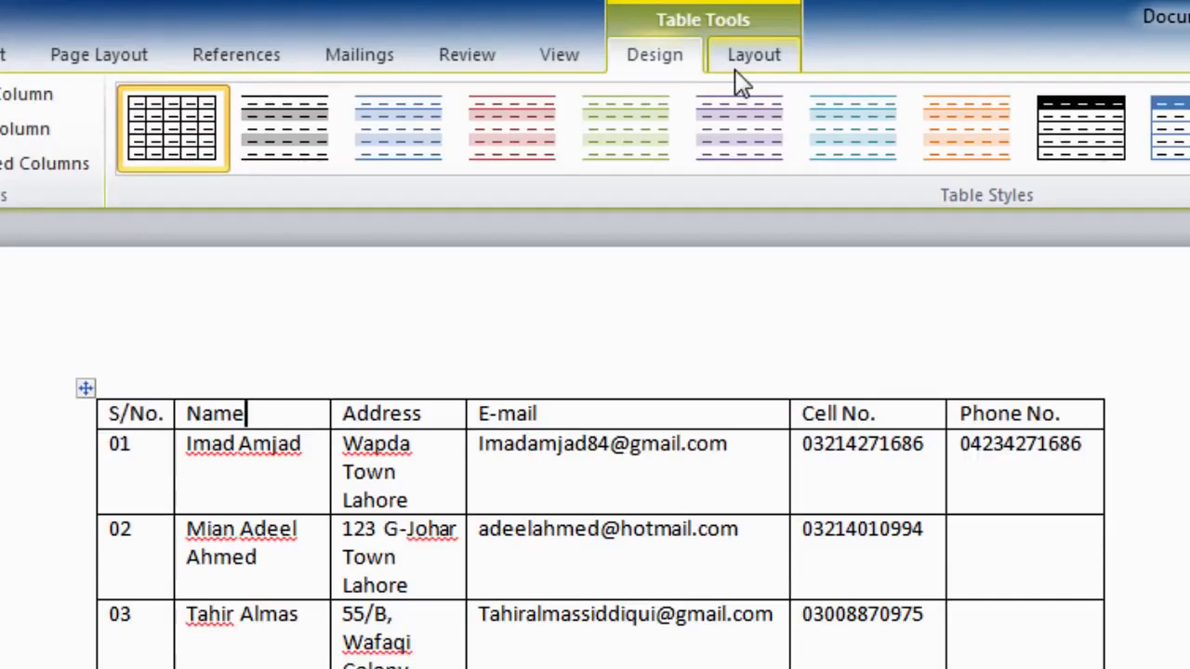
Show the Table Tools Layout options for the contact table
{"action": "left_click", "coordinate": [748, 57]}
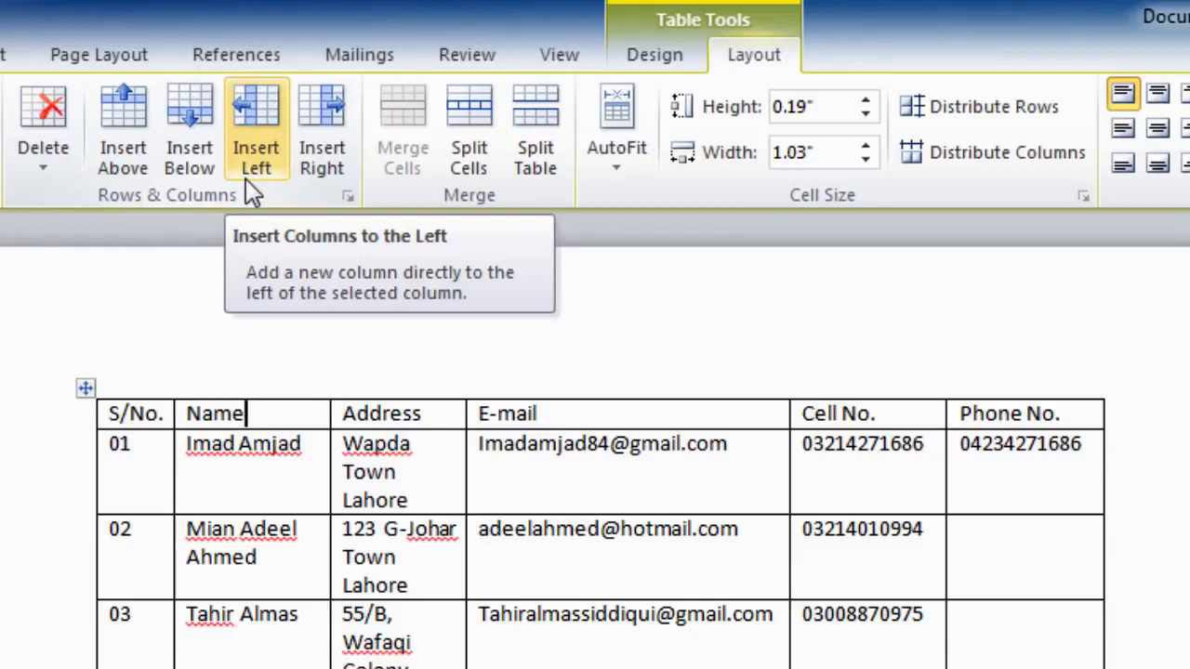
Add a blank column right of Name, then put the cursor in row 03
{"action": "left_click", "coordinate": [309, 173]}
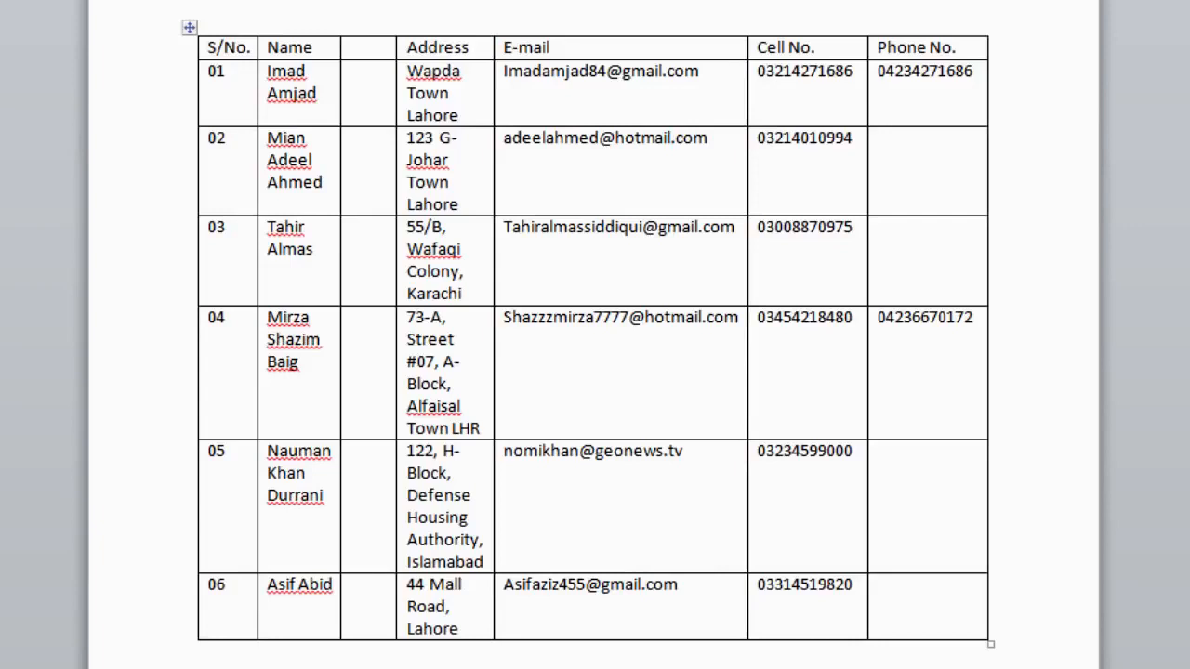
{"action": "left_click", "coordinate": [230, 229]}
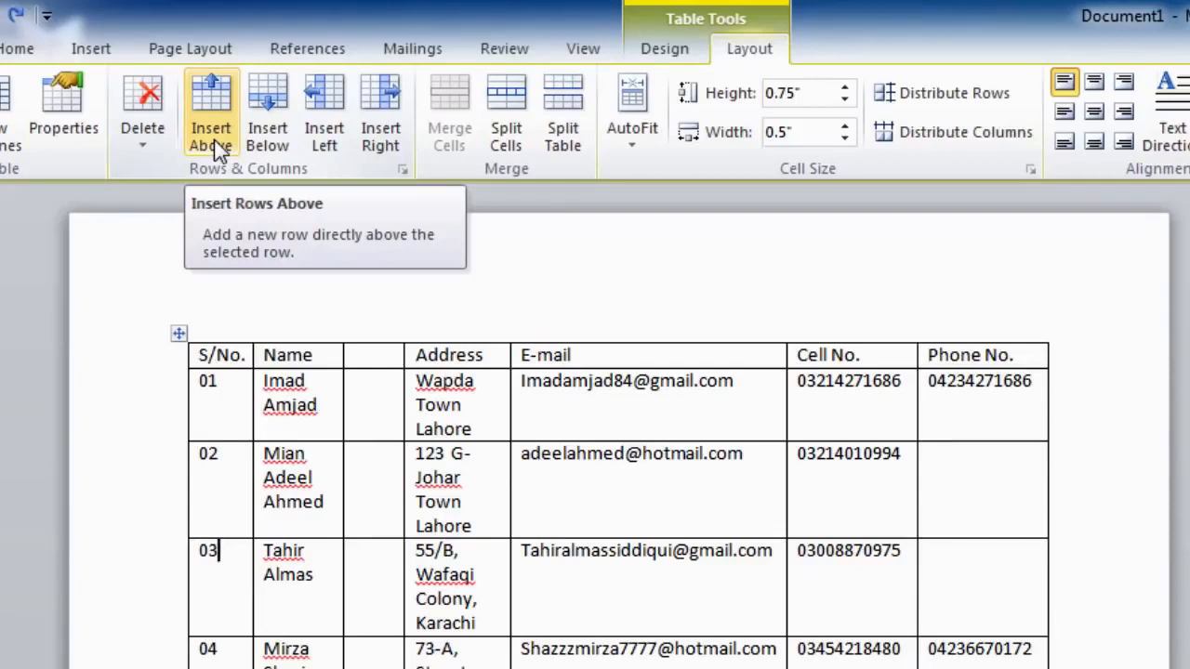
Insert a blank row below row 03 of the contact table
{"action": "left_click", "coordinate": [268, 117]}
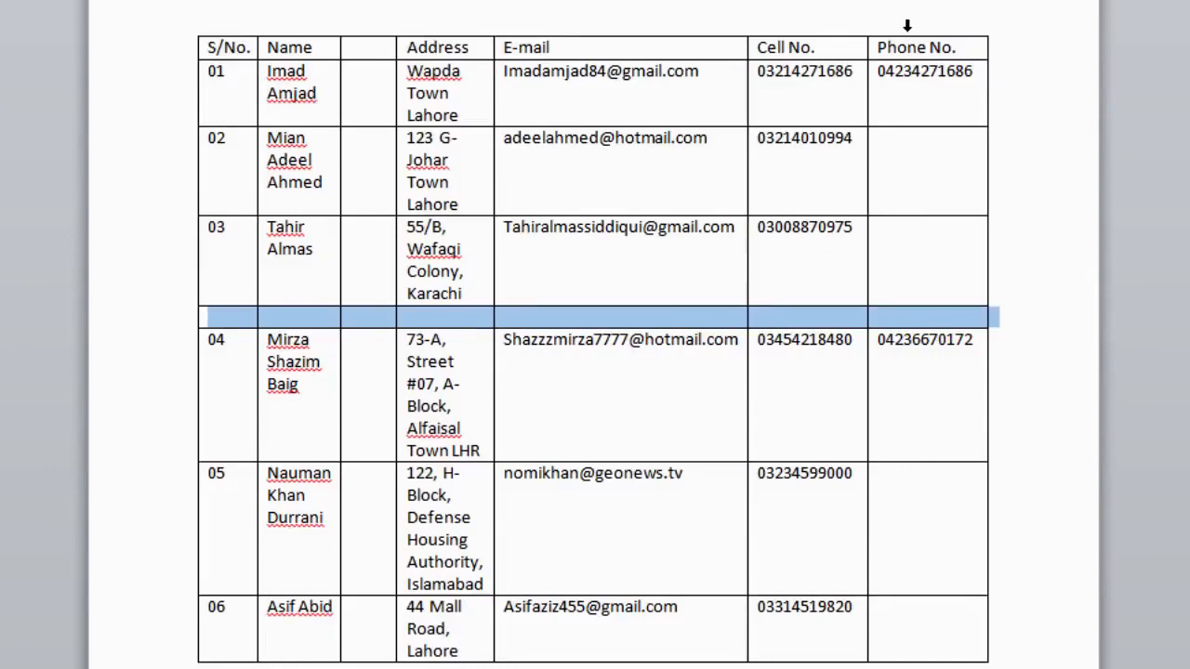
Delete the Phone No. column, then select the S/No. and Name columns together
{"action": "left_click", "coordinate": [907, 26]}
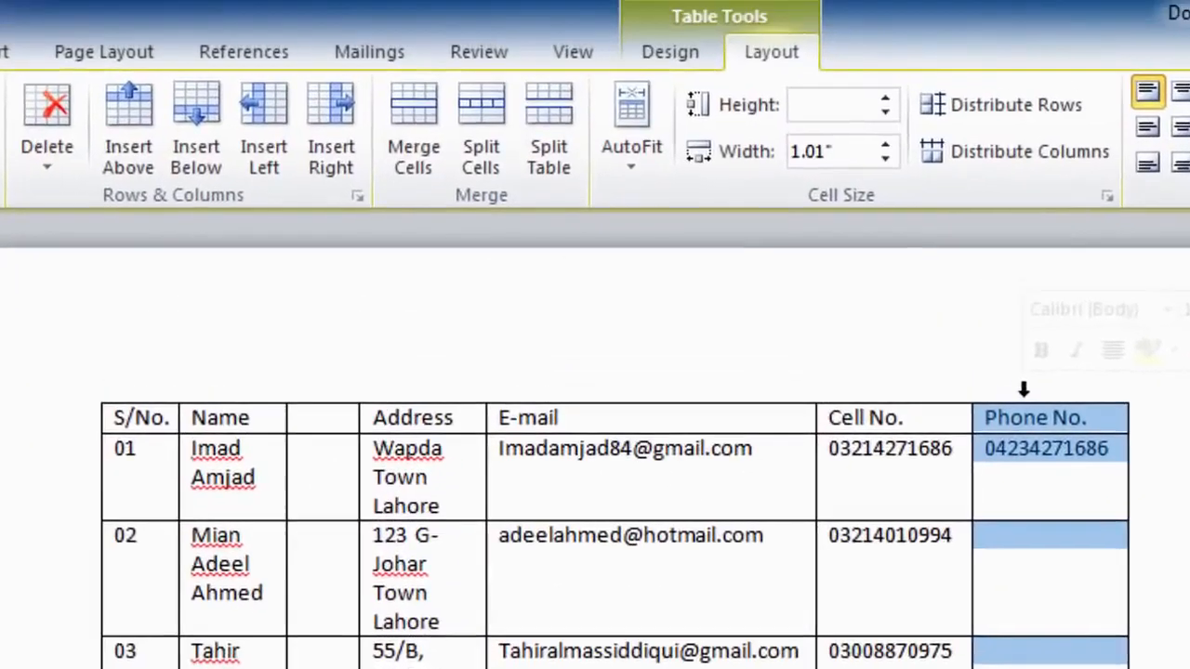
{"action": "left_click", "coordinate": [58, 142]}
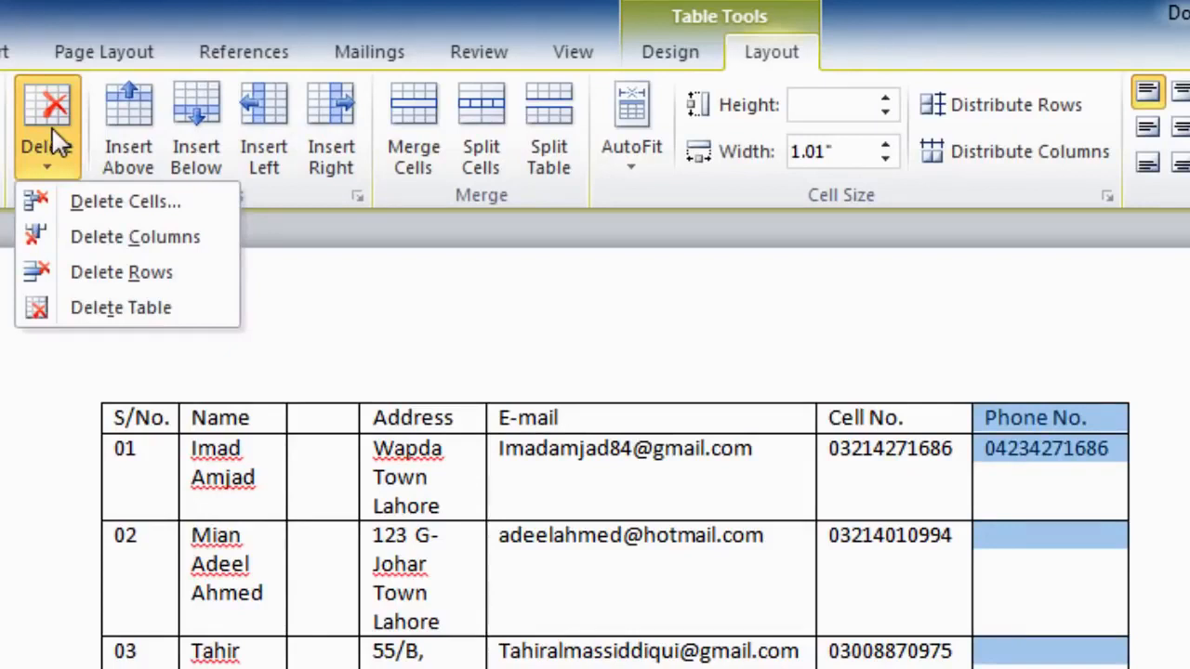
{"action": "left_click", "coordinate": [83, 238]}
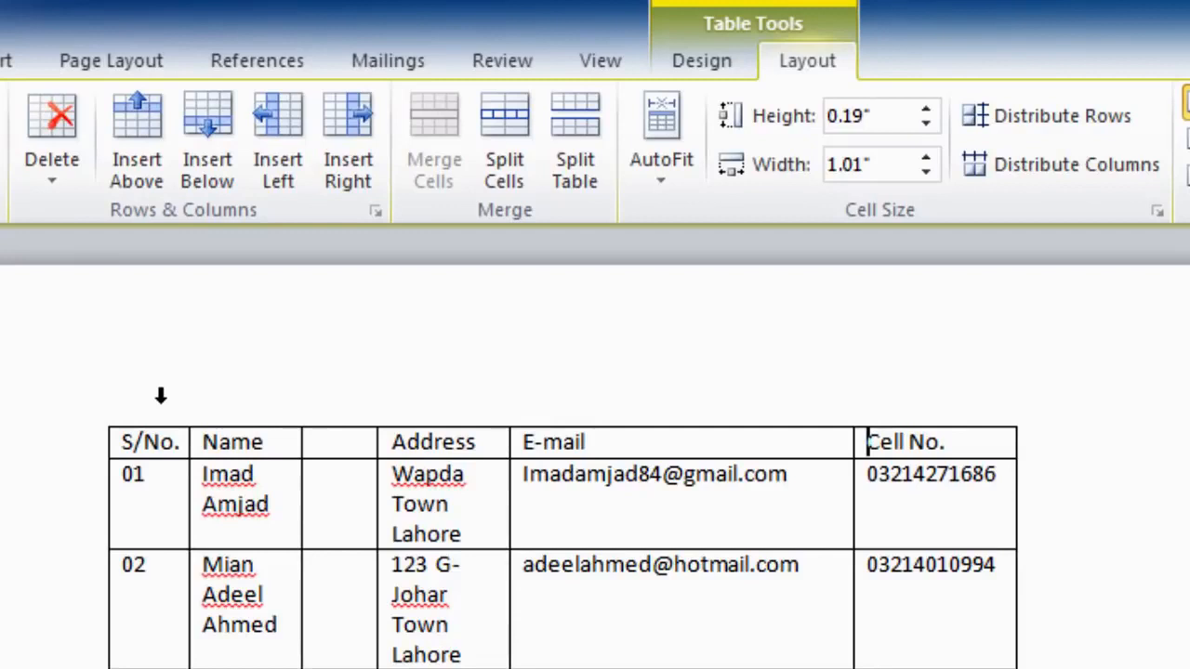
{"action": "left_click", "coordinate": [161, 396]}
{"action": "left_click_drag", "start_coordinate": [186, 396], "coordinate": [334, 407]}
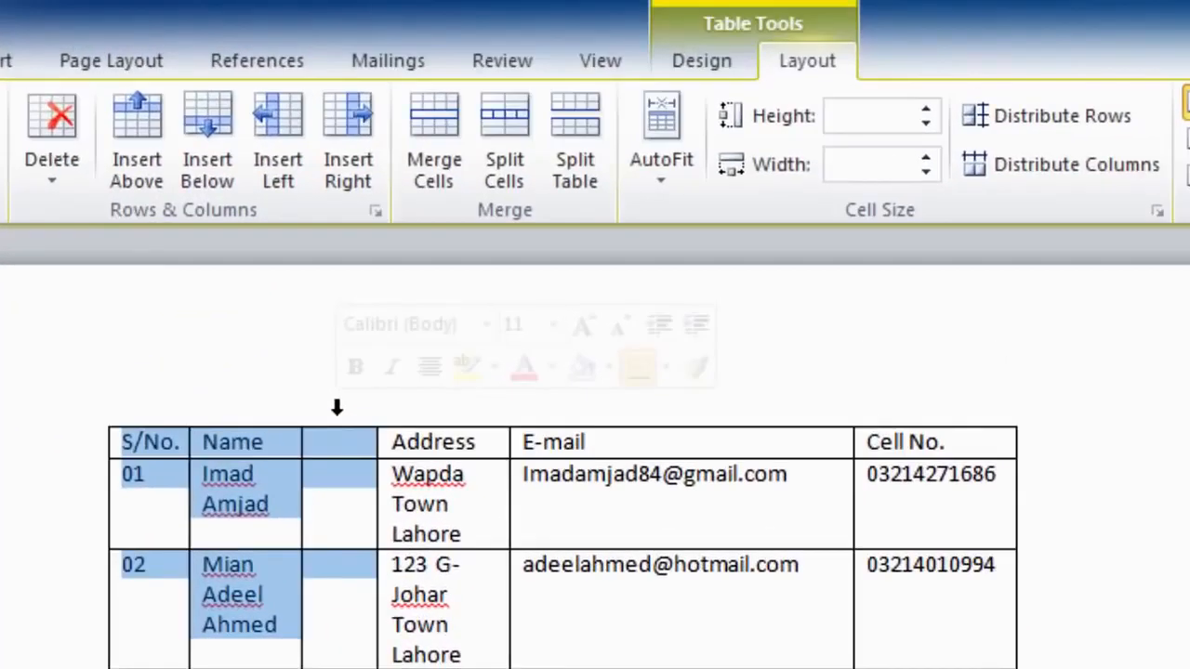
Delete the selected S/No., Name and blank columns, leaving Address, E-mail and Cell No
{"action": "left_click", "coordinate": [61, 127]}
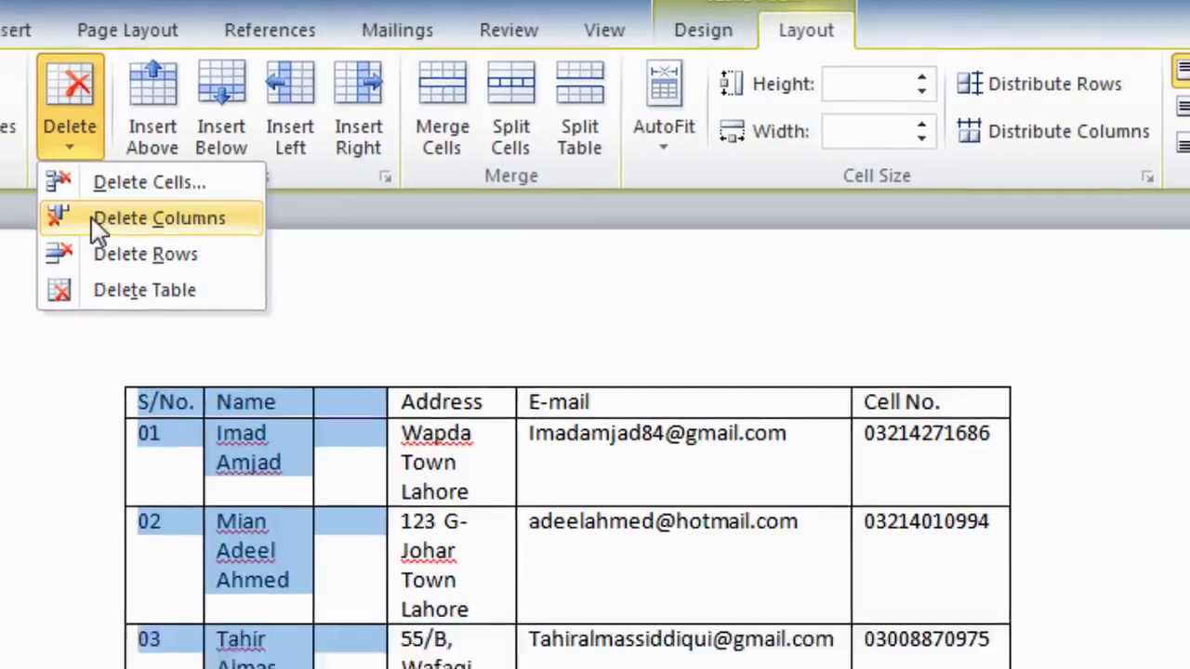
{"action": "left_click", "coordinate": [79, 260]}
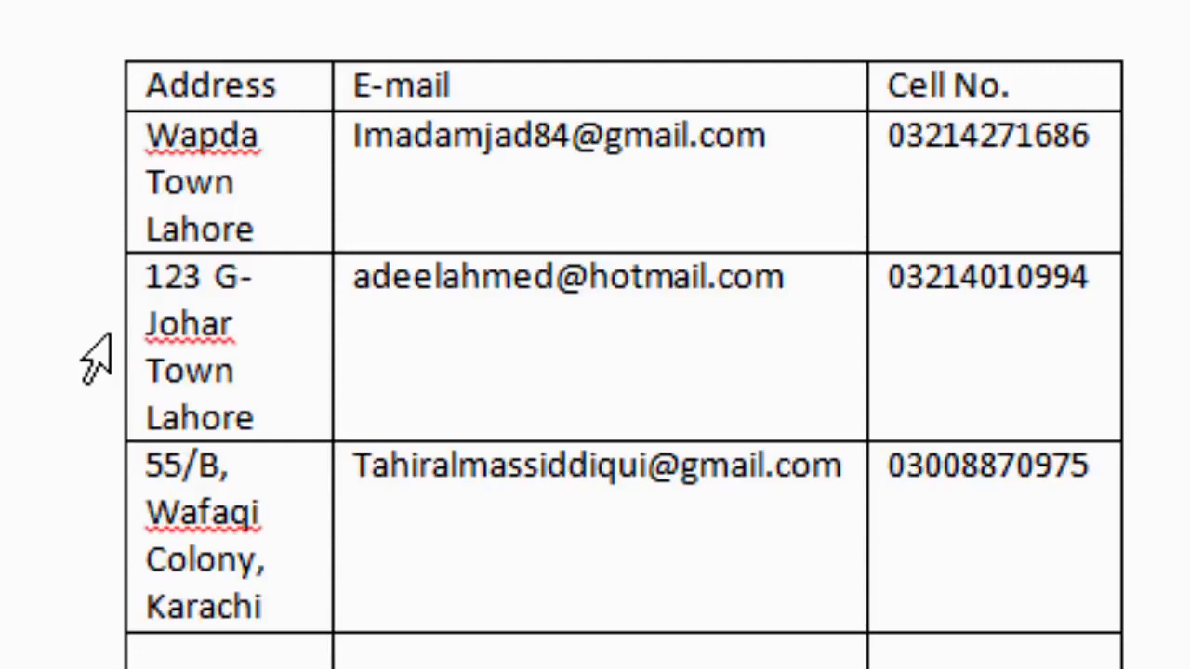
{"action": "left_click", "coordinate": [105, 348]}
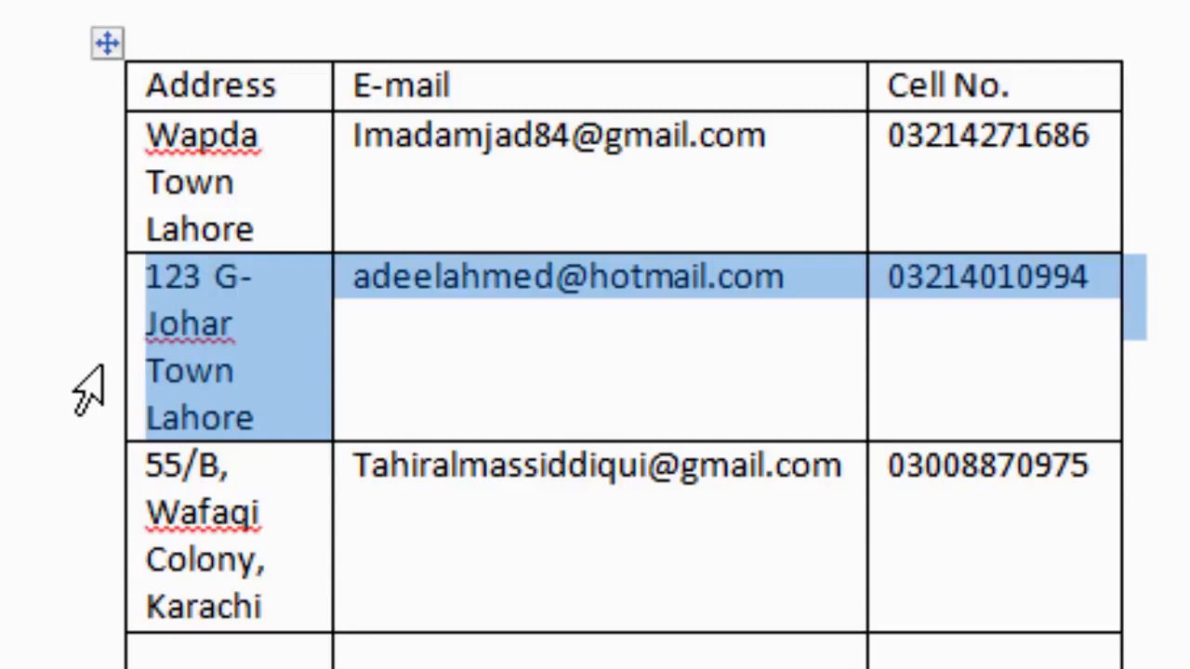
{"action": "left_click_drag", "start_coordinate": [89, 391], "coordinate": [99, 668]}
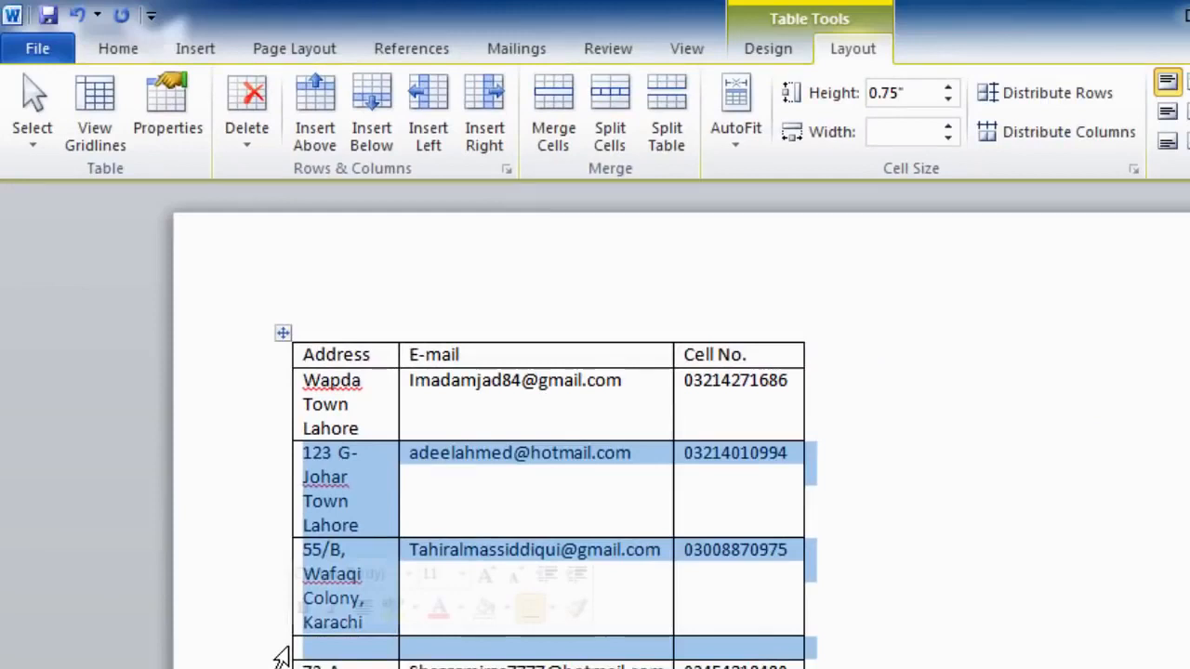
{"action": "left_click", "coordinate": [257, 119]}
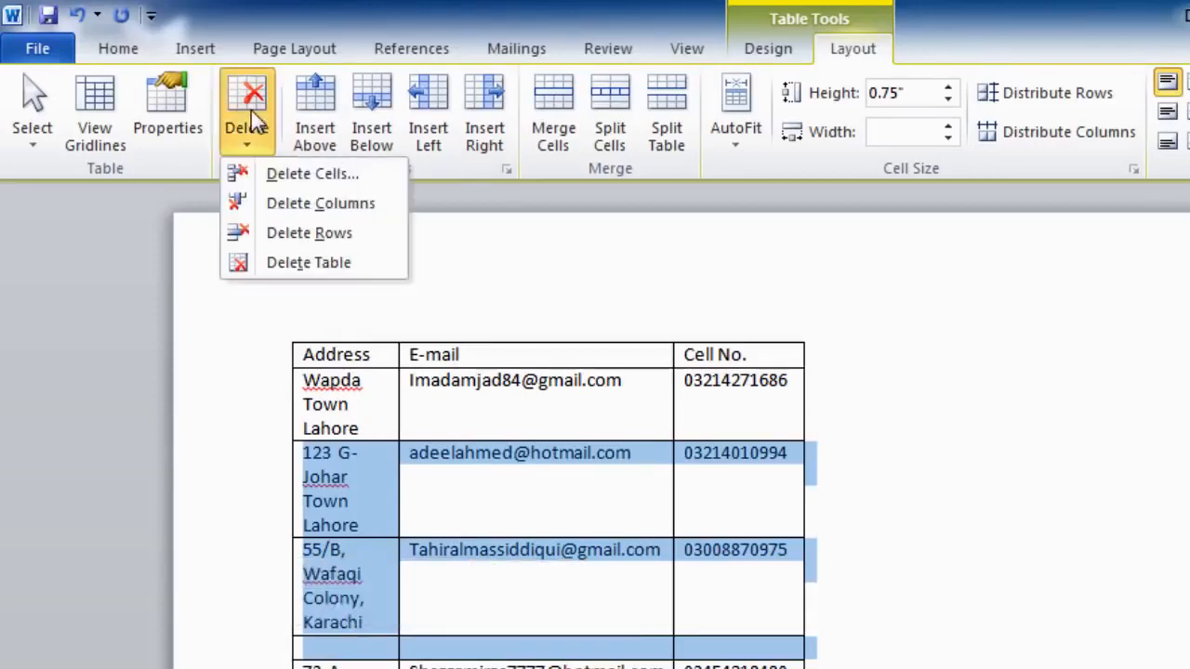
{"action": "left_click", "coordinate": [279, 234]}
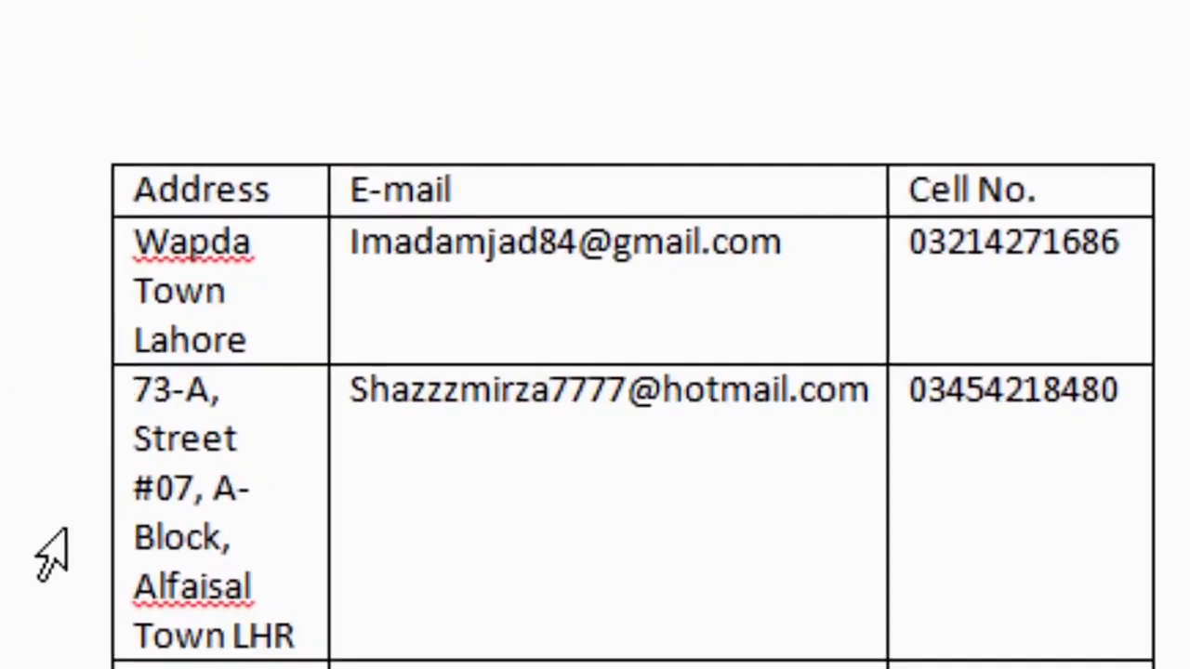
{"action": "left_click", "coordinate": [52, 558]}
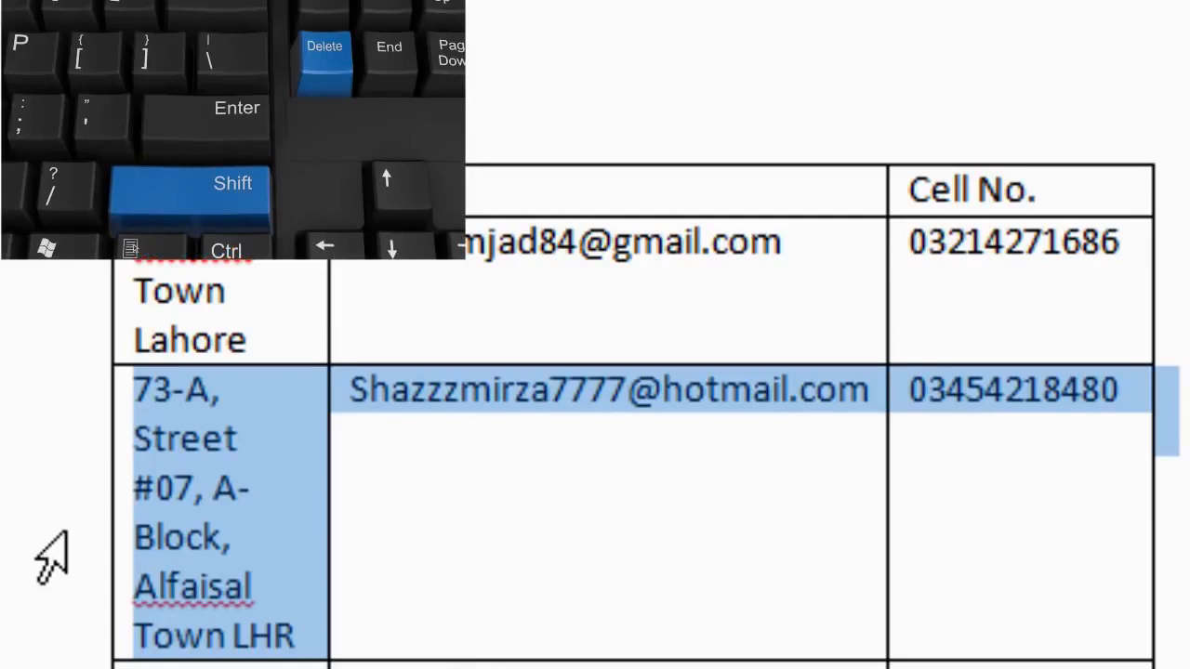
{"action": "key", "text": "shift+Delete"}
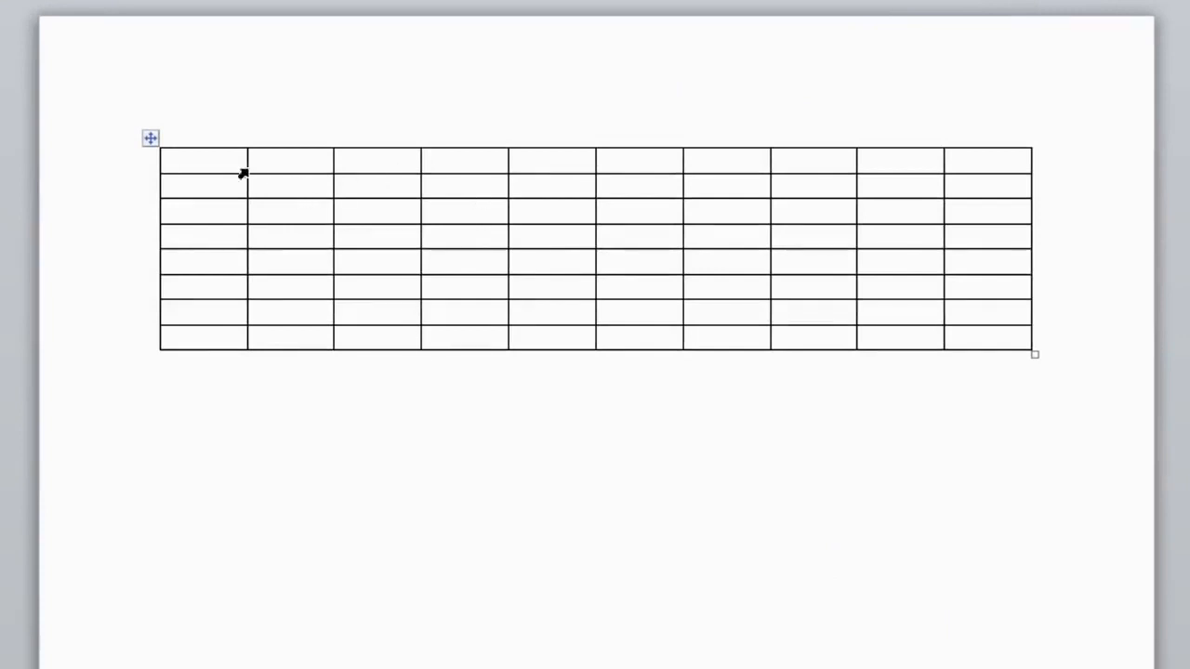
Drag the borders of rows 1, 6 and 7 down to make those rows taller
{"action": "left_click_drag", "start_coordinate": [230, 176], "coordinate": [229, 648]}
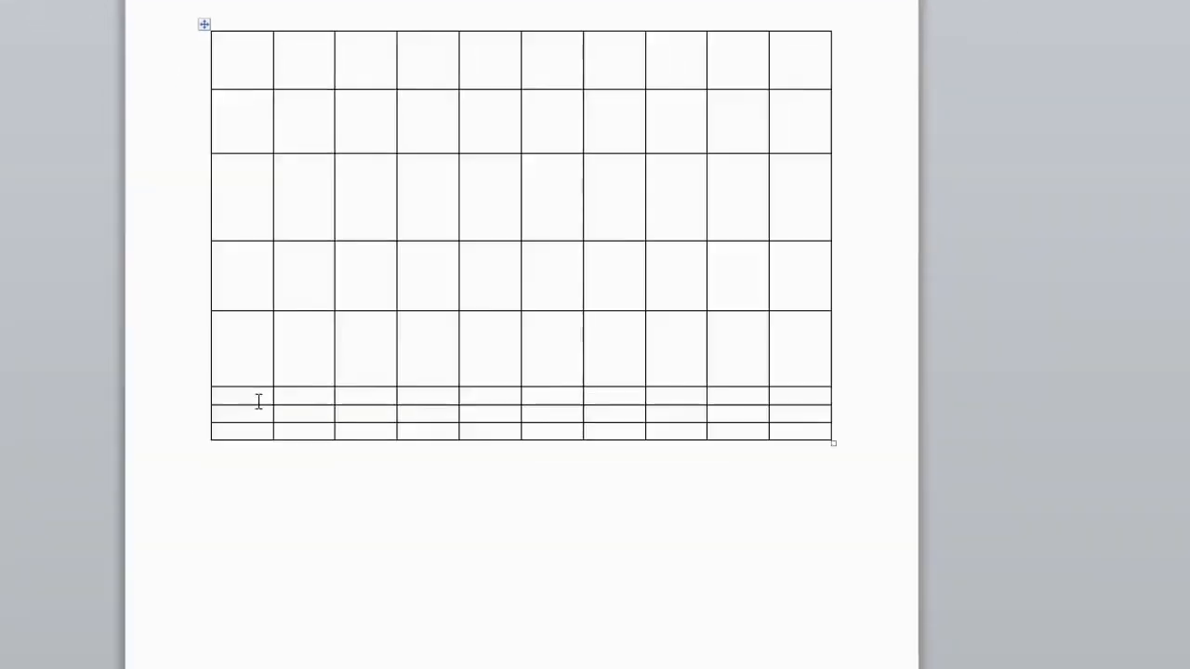
{"action": "left_click_drag", "start_coordinate": [255, 406], "coordinate": [270, 655]}
{"action": "left_click", "coordinate": [255, 476]}
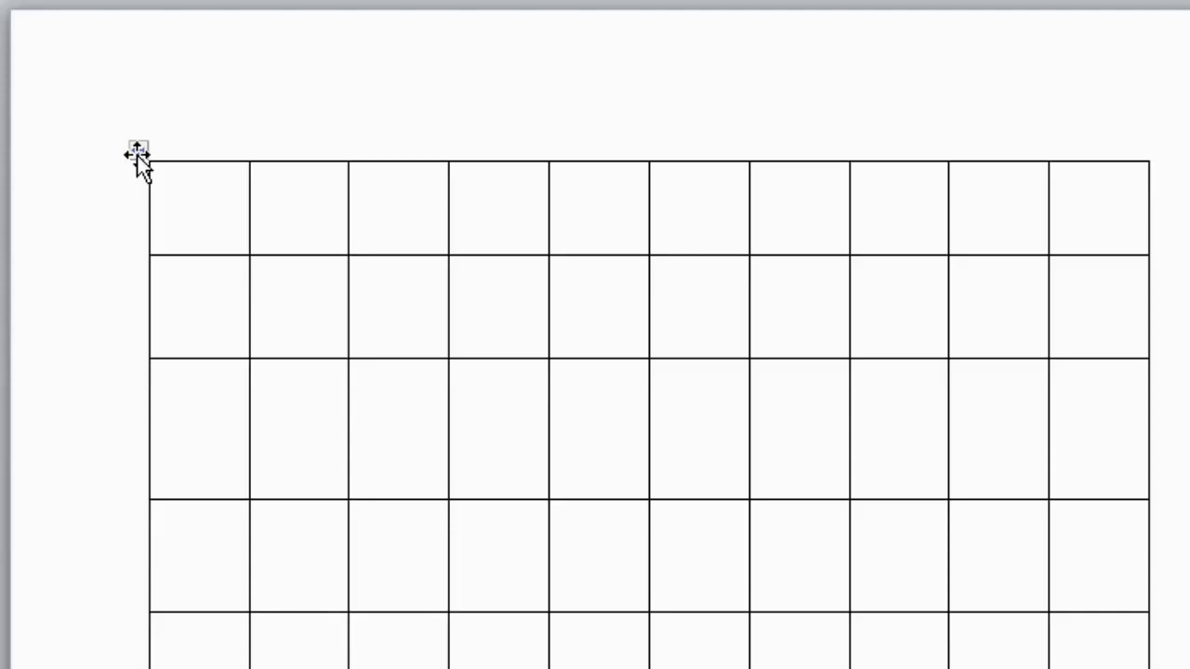
Select the whole grid table and bring up Borders and Shading from the Borders dropdown
{"action": "left_click", "coordinate": [137, 153]}
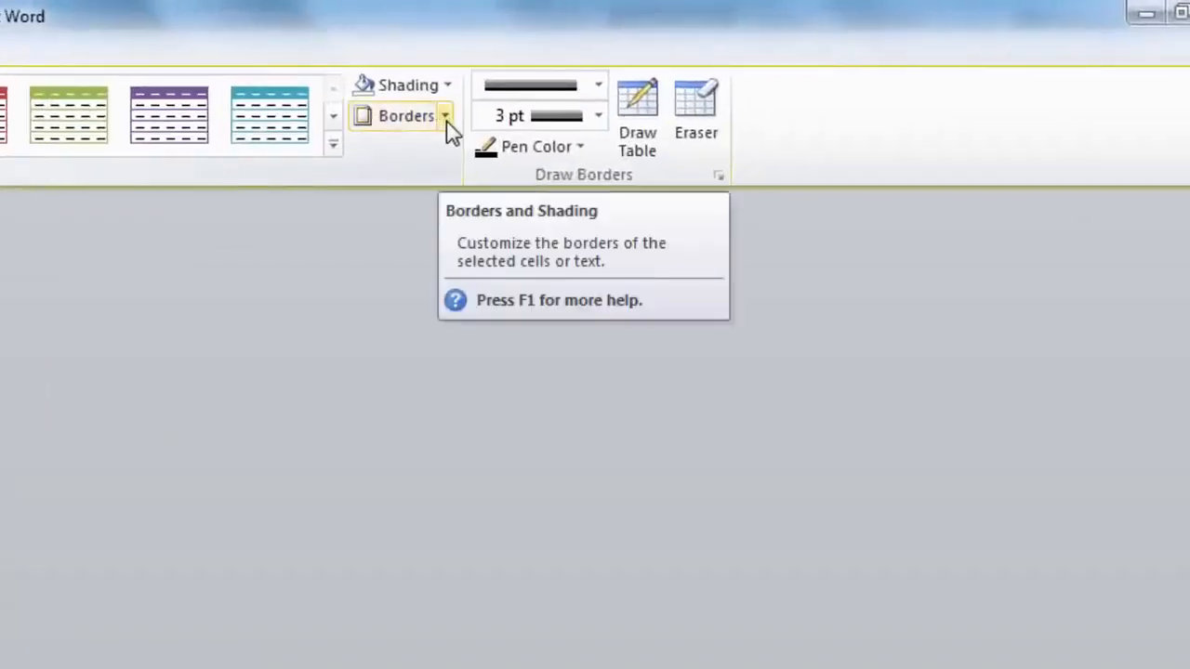
{"action": "left_click", "coordinate": [446, 116]}
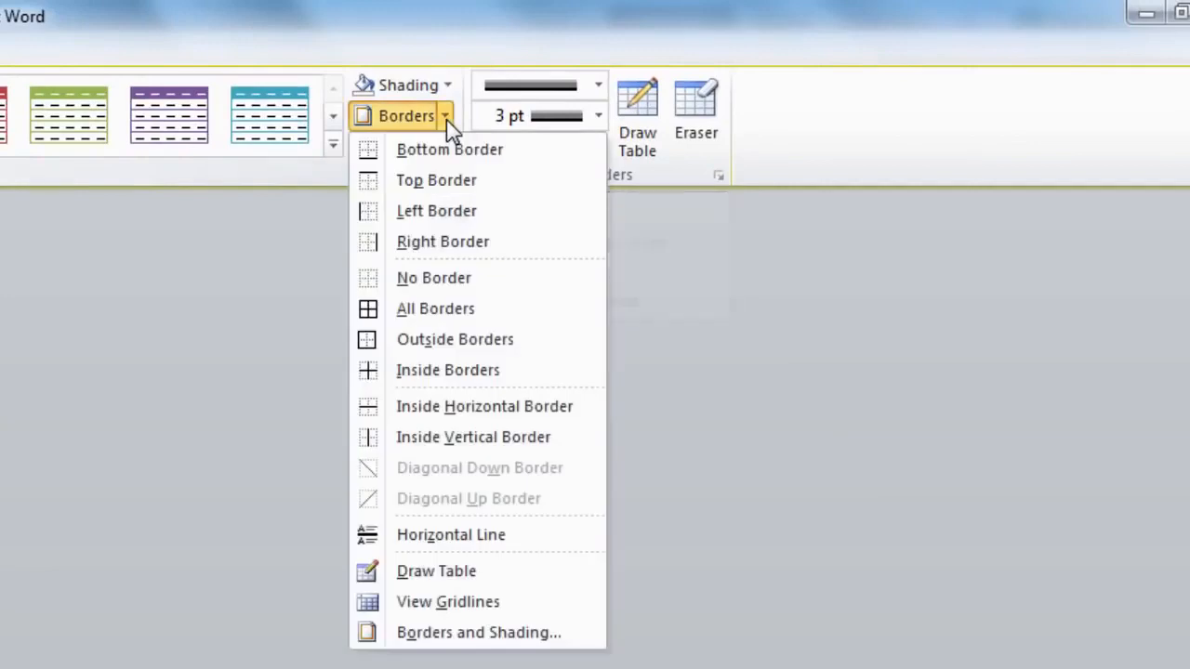
{"action": "left_click", "coordinate": [477, 638]}
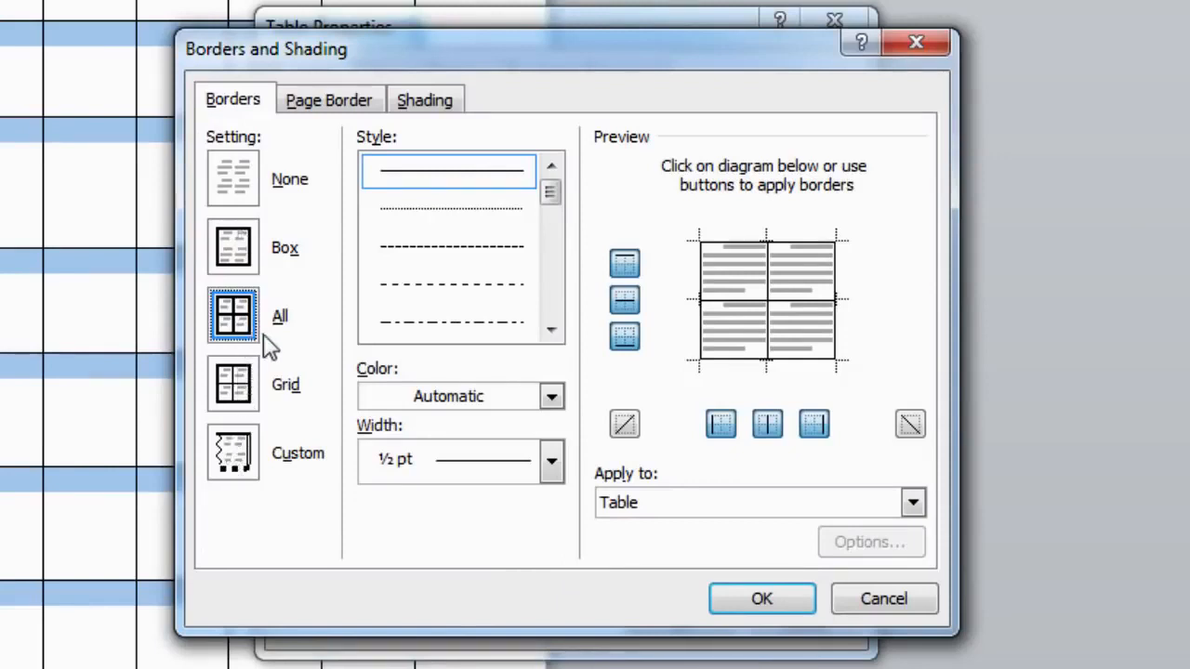
Set the border setting to All and pick the double-line border style
{"action": "left_click", "coordinate": [236, 260]}
{"action": "left_click", "coordinate": [233, 182]}
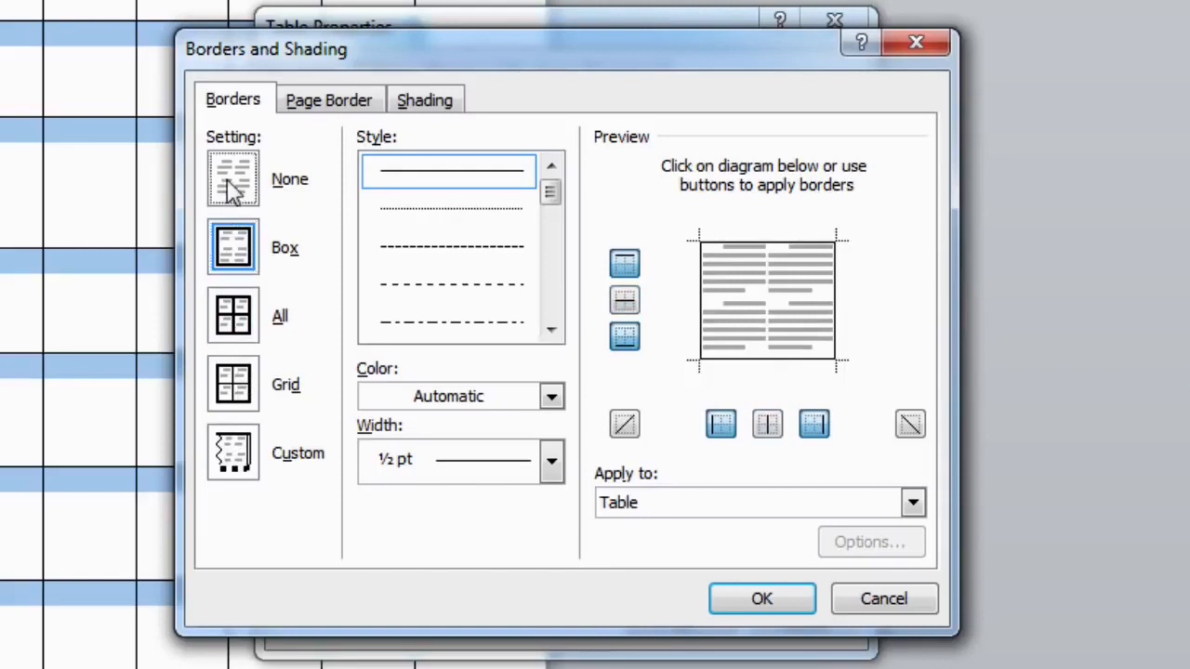
{"action": "left_click", "coordinate": [237, 316]}
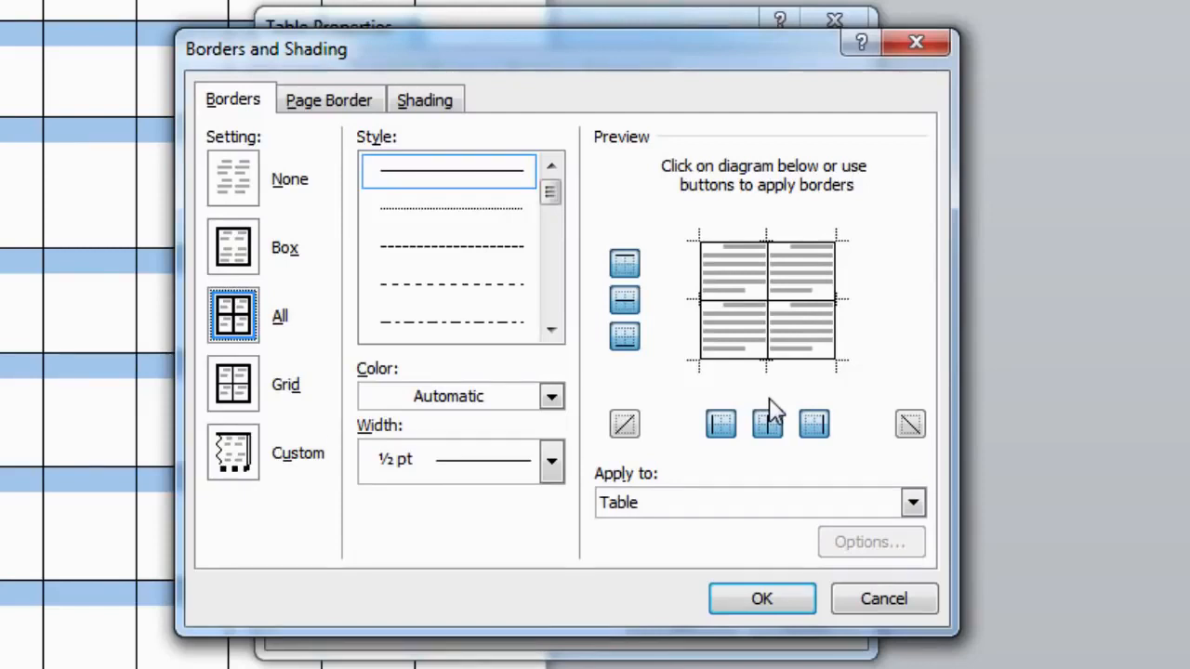
{"action": "left_click", "coordinate": [503, 210]}
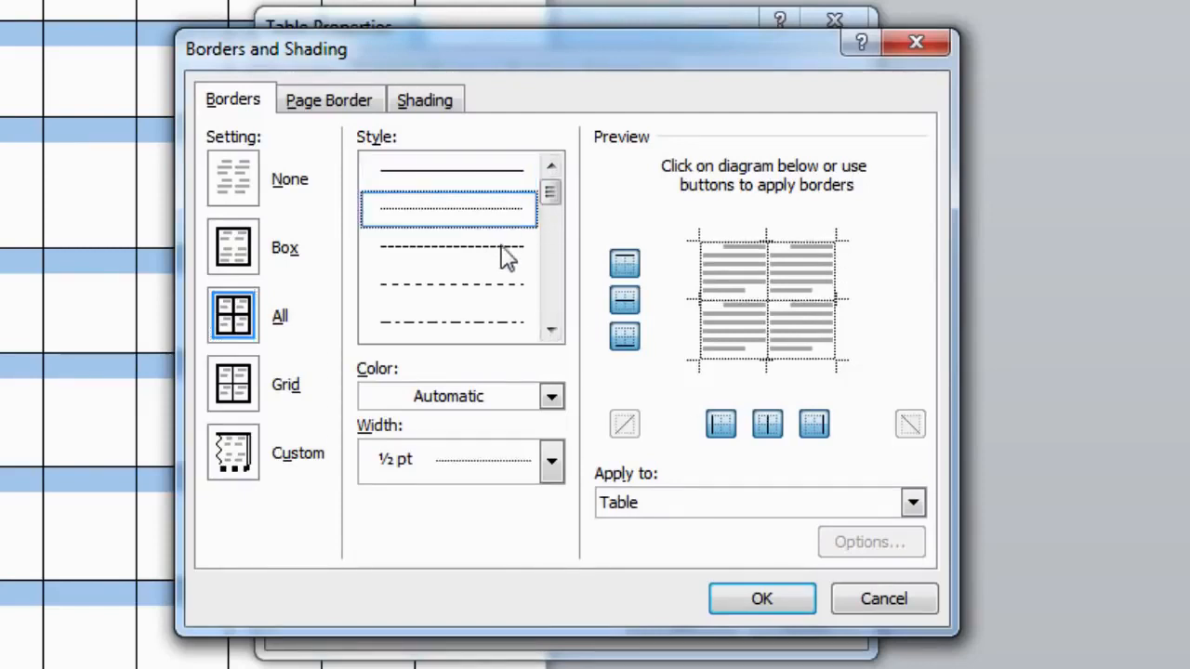
{"action": "left_click", "coordinate": [502, 263]}
{"action": "left_click", "coordinate": [499, 290]}
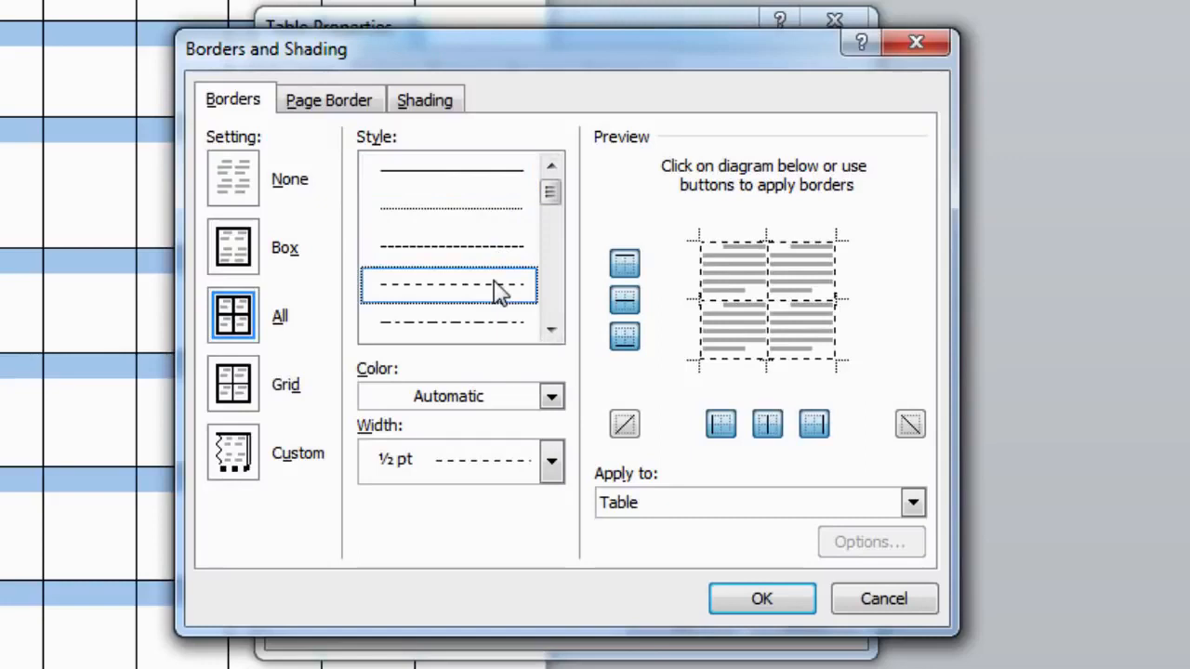
{"action": "left_click", "coordinate": [497, 326]}
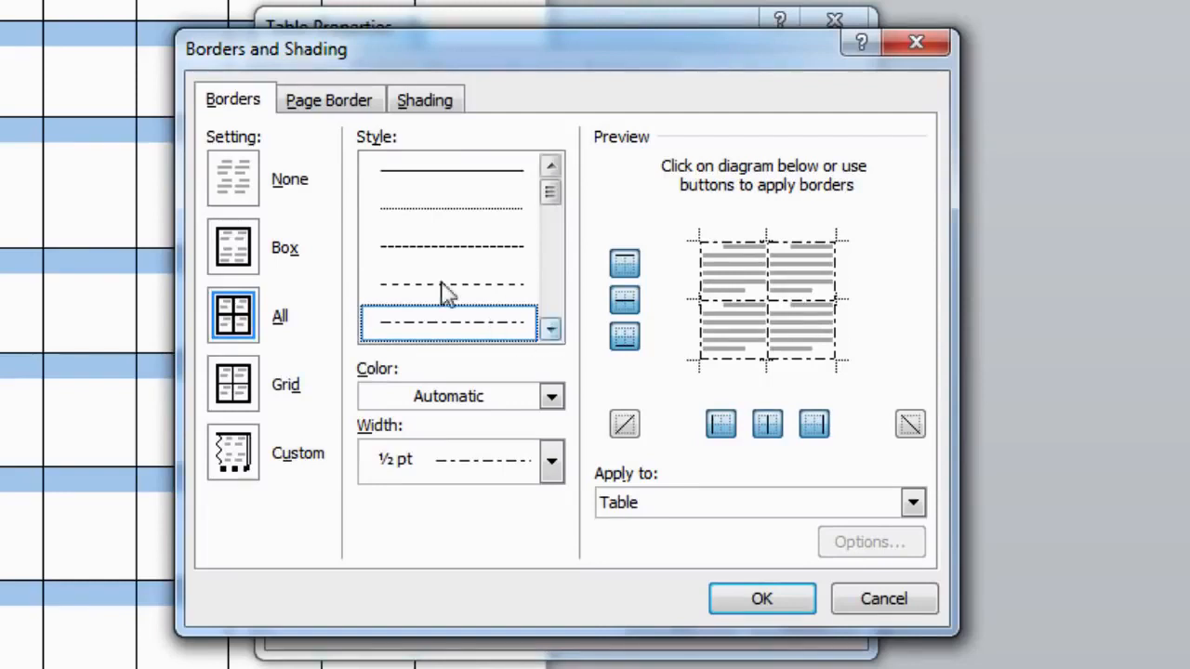
{"action": "key", "text": "Down"}
{"action": "key", "text": "Down"}
{"action": "key", "text": "Down"}
{"action": "key", "text": "Down"}
{"action": "key", "text": "Down"}
{"action": "key", "text": "Down"}
{"action": "key", "text": "Down"}
{"action": "key", "text": "Down"}
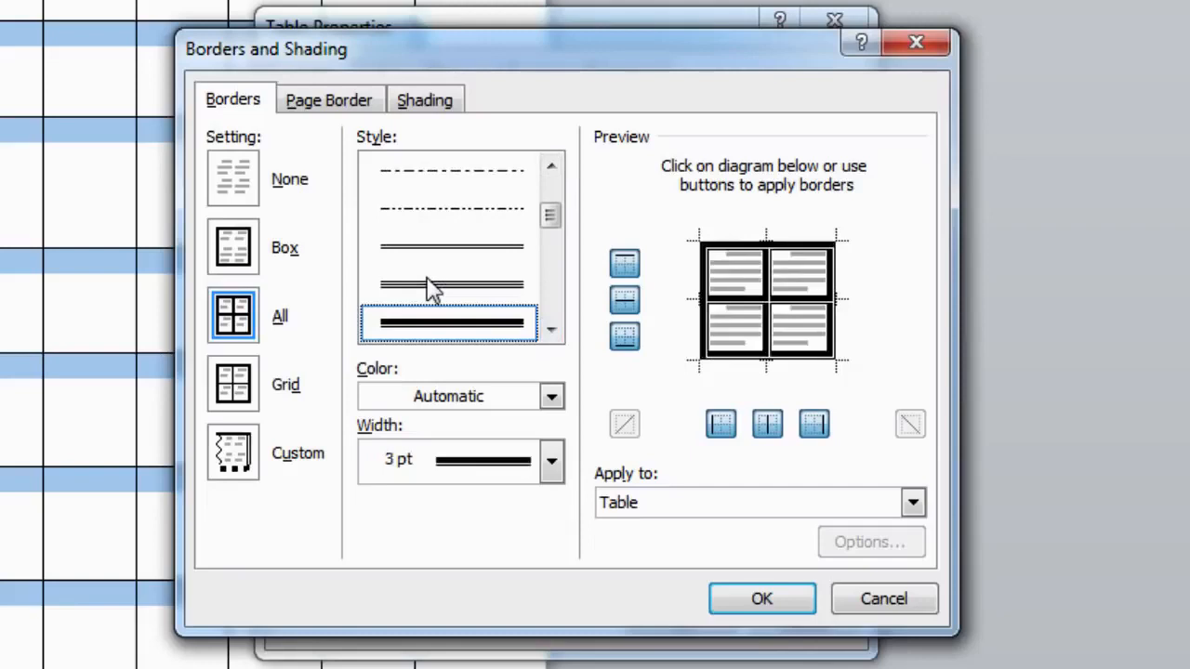
{"action": "key", "text": "Up"}
{"action": "key", "text": "Up"}
{"action": "key", "text": "Up"}
{"action": "key", "text": "Up"}
{"action": "key", "text": "Up"}
{"action": "key", "text": "Up"}
{"action": "key", "text": "Up"}
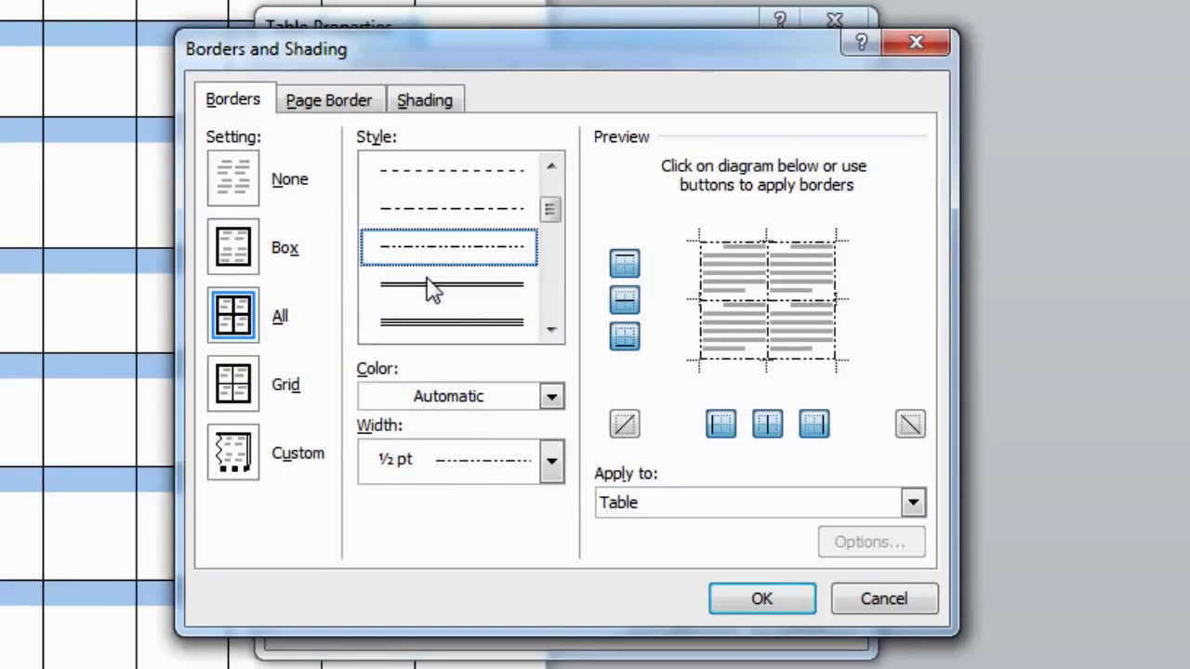
{"action": "left_click", "coordinate": [465, 216]}
{"action": "left_click", "coordinate": [473, 178]}
{"action": "left_click", "coordinate": [476, 256]}
{"action": "left_click", "coordinate": [476, 303]}
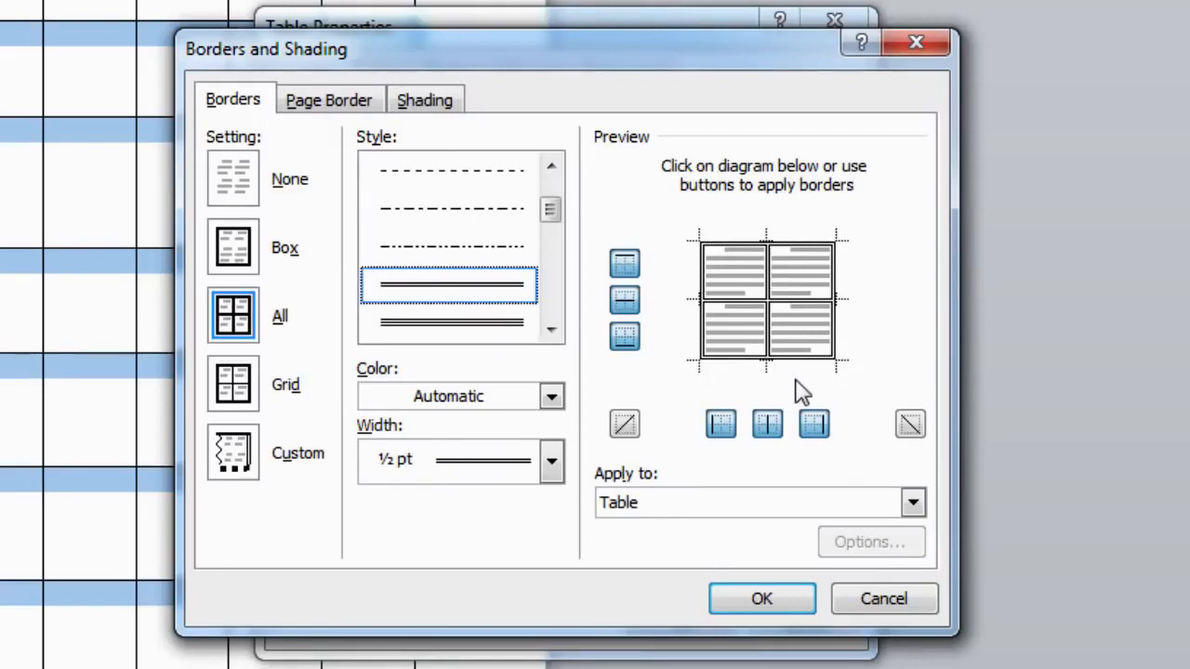
Keep the colour Automatic and set the border width to 3 pt
{"action": "left_click", "coordinate": [552, 400]}
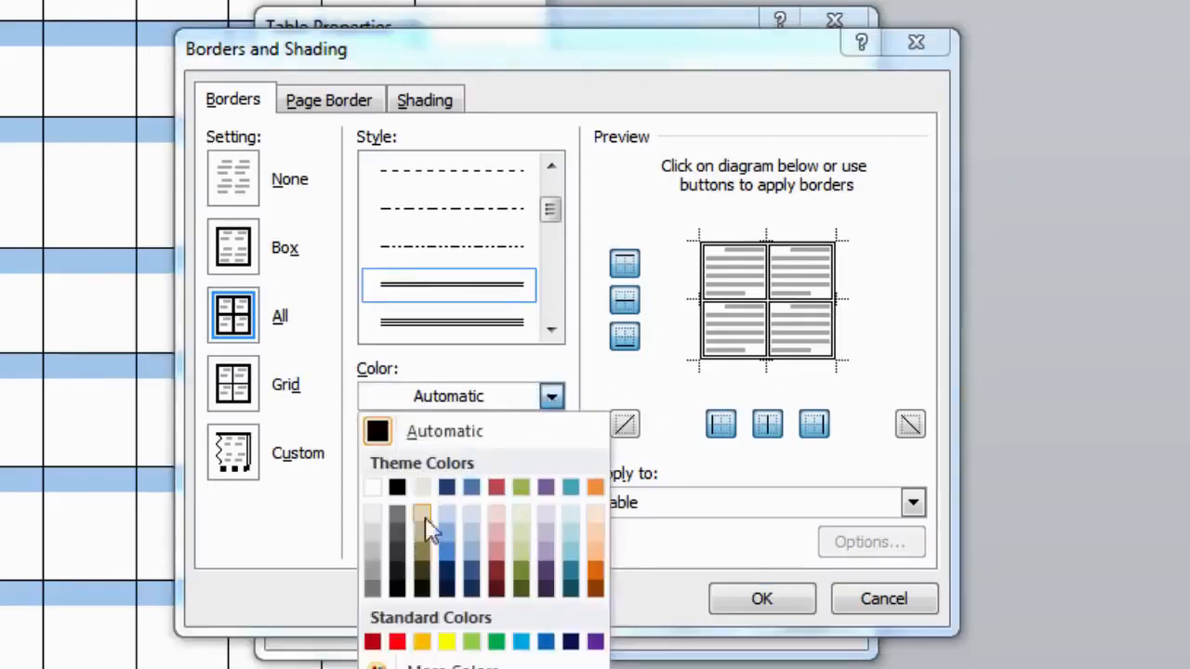
{"action": "left_click", "coordinate": [553, 400]}
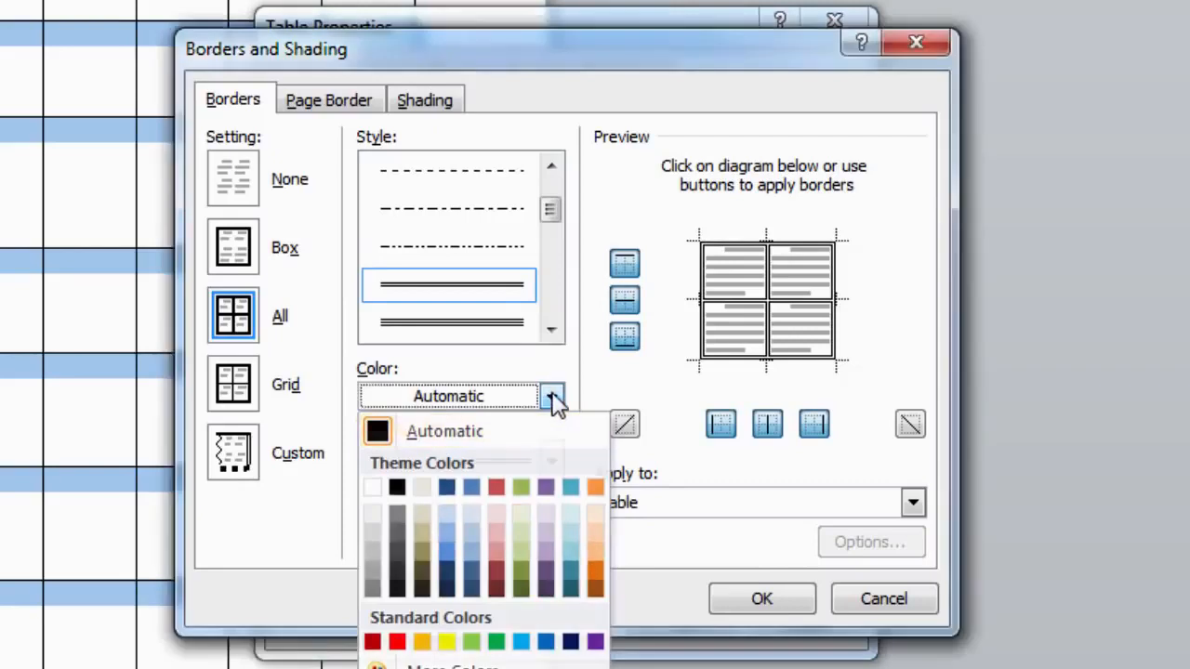
{"action": "left_click", "coordinate": [552, 462]}
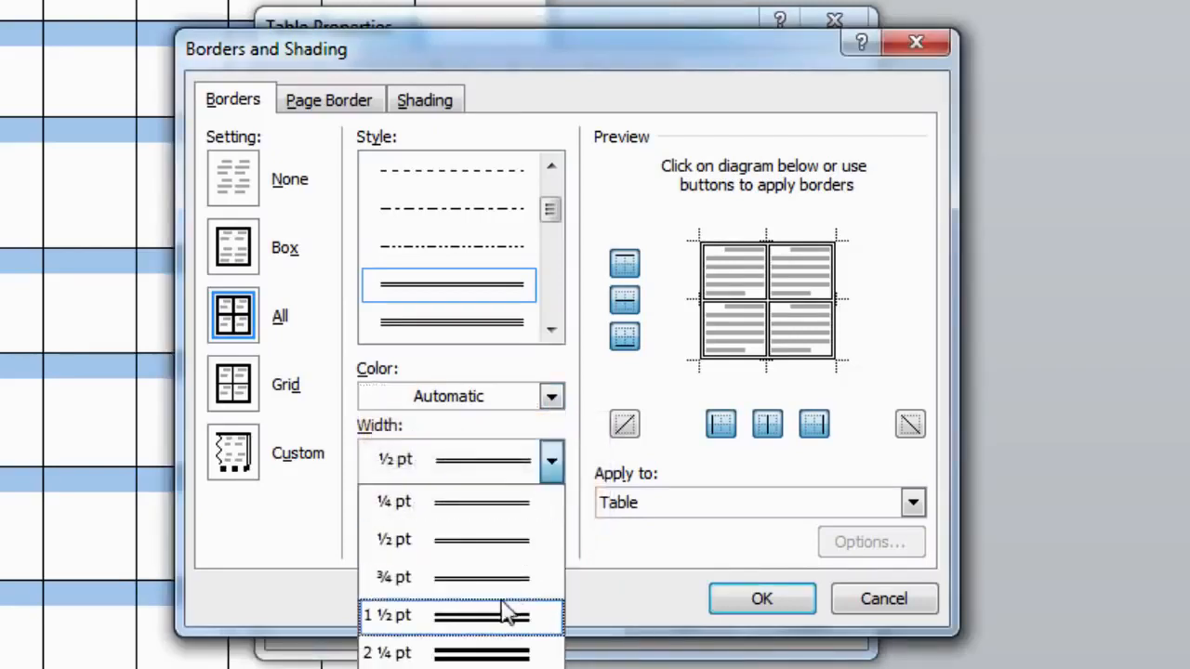
{"action": "left_click", "coordinate": [505, 614]}
{"action": "left_click", "coordinate": [546, 472]}
{"action": "left_click", "coordinate": [519, 655]}
{"action": "left_click", "coordinate": [553, 471]}
{"action": "left_click", "coordinate": [507, 668]}
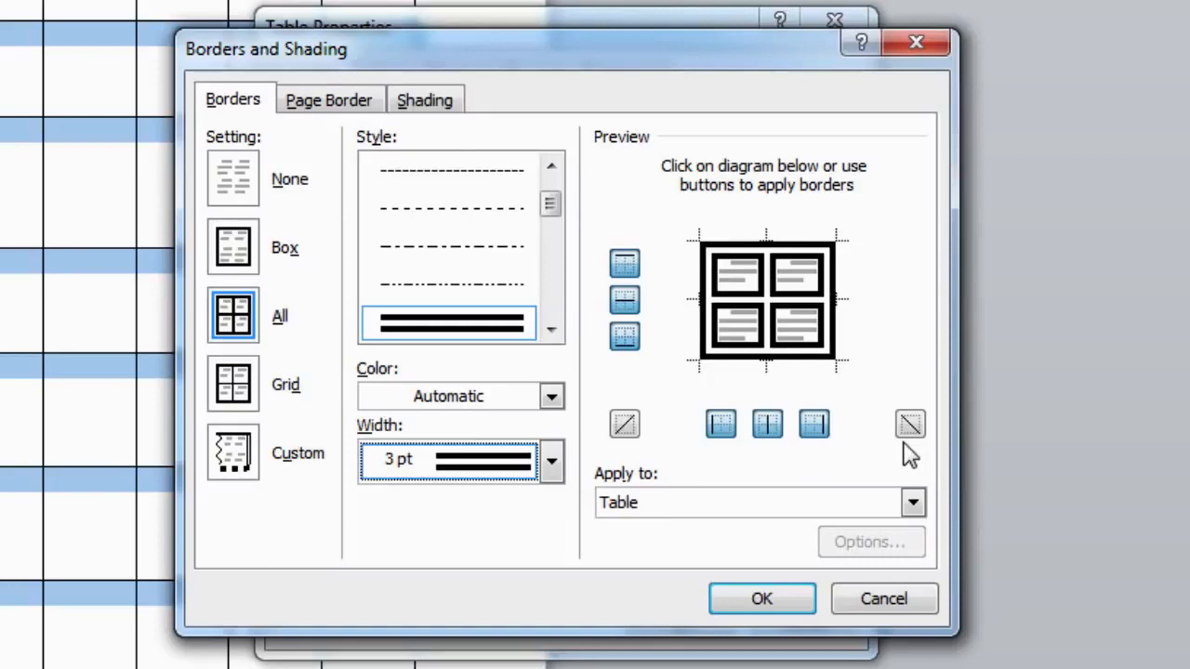
{"action": "left_click", "coordinate": [624, 264]}
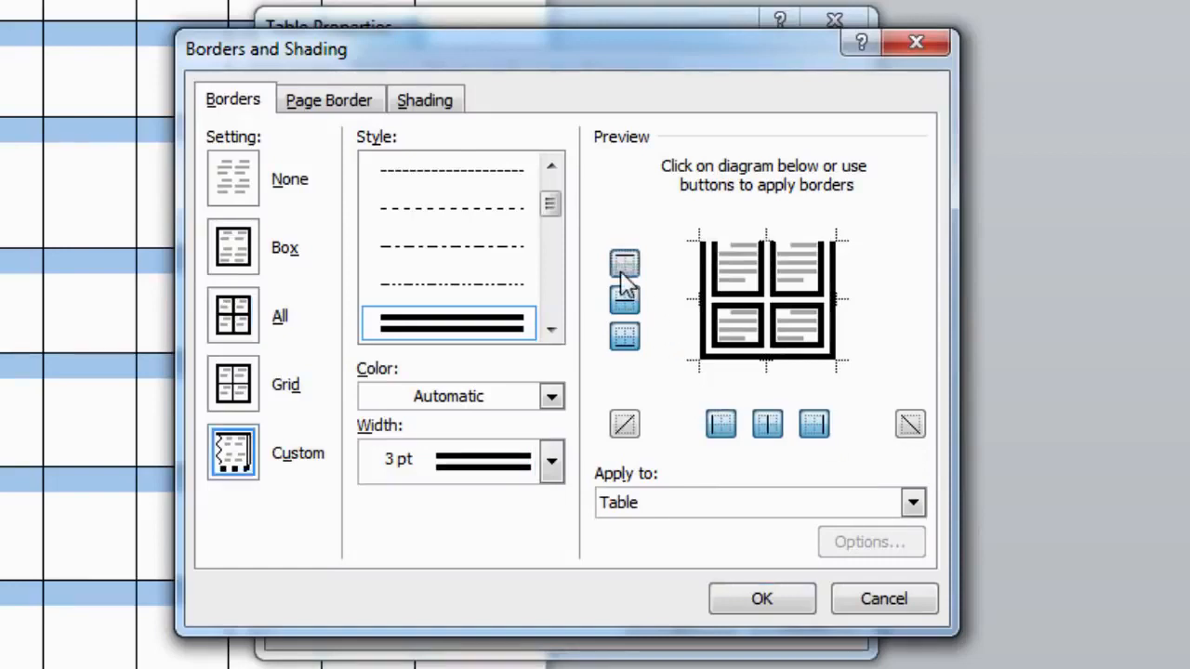
{"action": "left_click", "coordinate": [624, 299]}
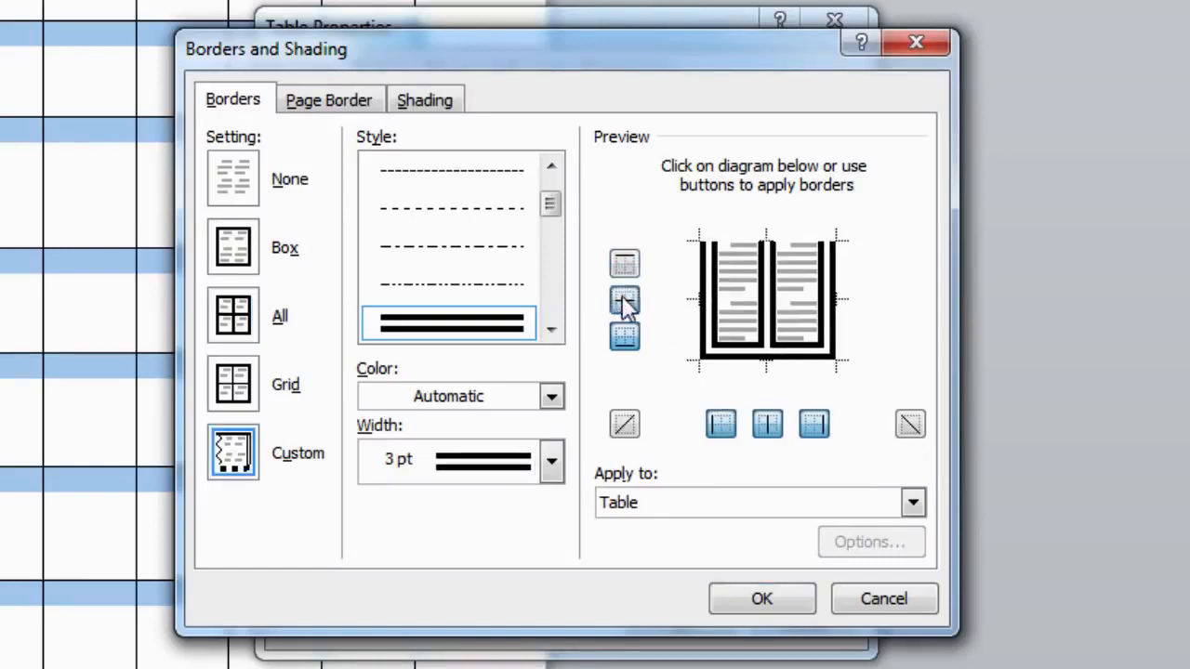
{"action": "left_click", "coordinate": [627, 337]}
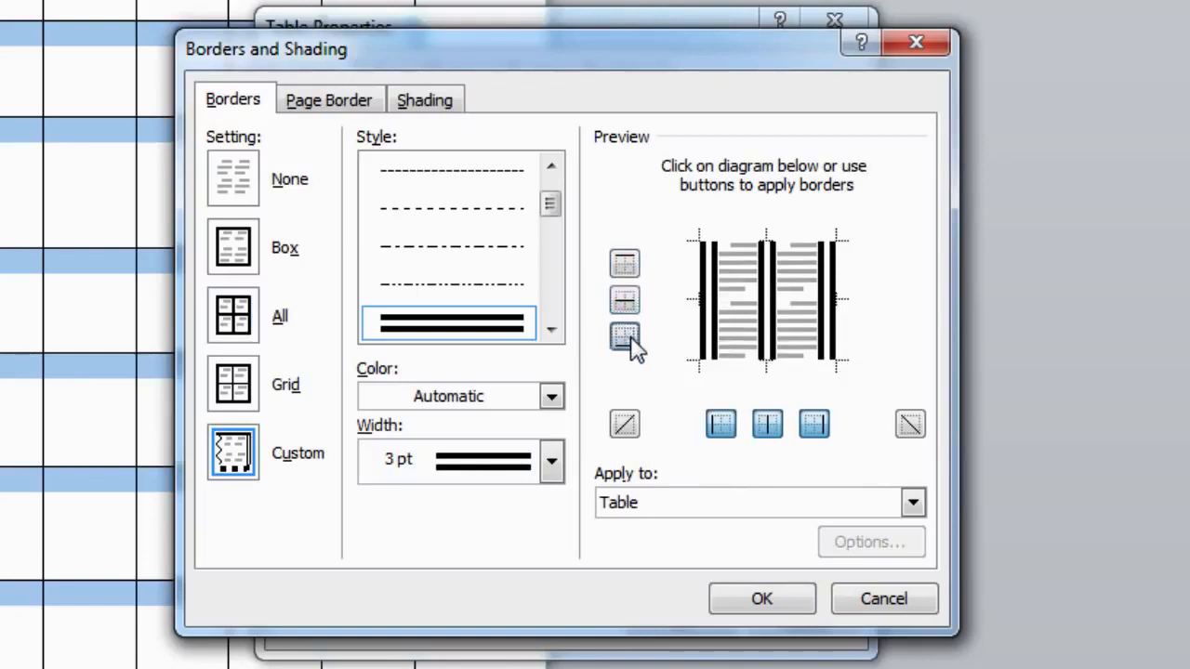
{"action": "left_click", "coordinate": [718, 430]}
{"action": "left_click", "coordinate": [762, 429]}
{"action": "left_click", "coordinate": [809, 428]}
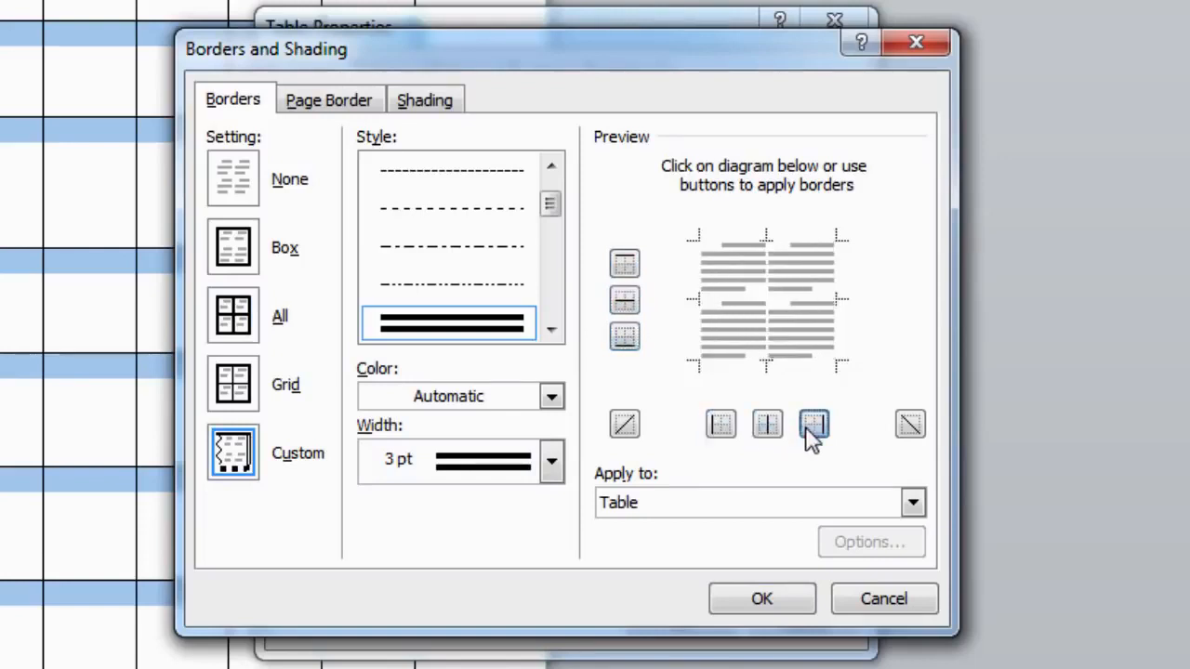
{"action": "left_click", "coordinate": [813, 429]}
{"action": "left_click", "coordinate": [769, 425]}
{"action": "left_click", "coordinate": [722, 425]}
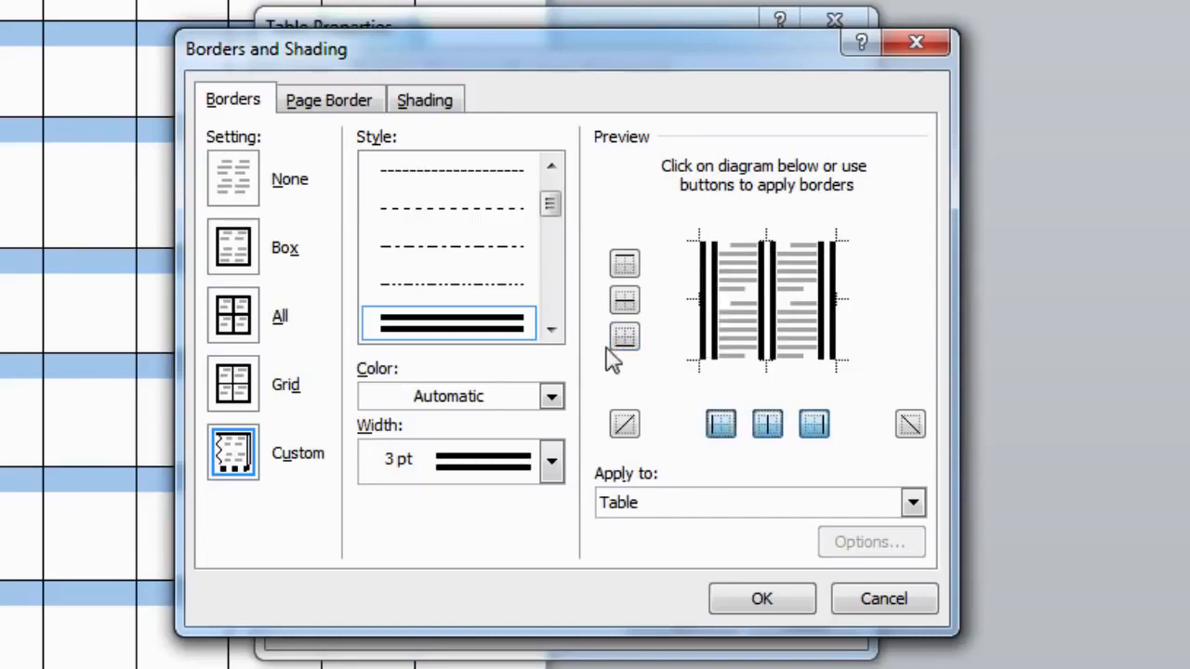
{"action": "left_click", "coordinate": [625, 336]}
{"action": "left_click", "coordinate": [623, 302]}
{"action": "left_click", "coordinate": [625, 264]}
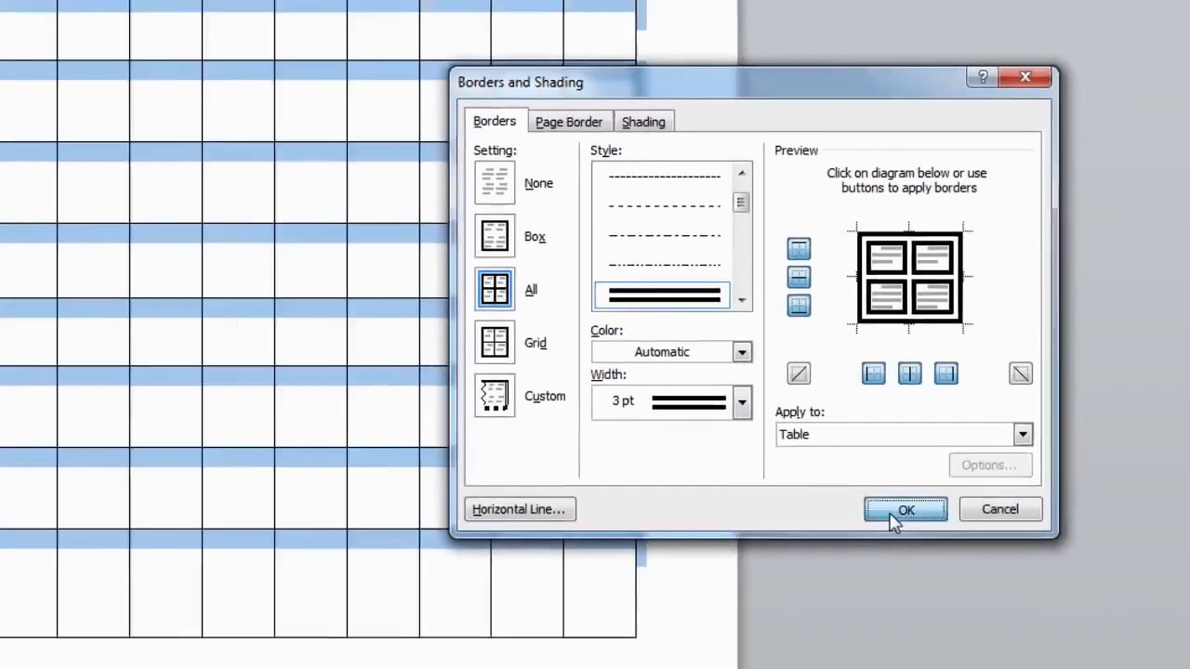
Apply the 3 pt double borders to all cells, then select the table's first row
{"action": "left_click", "coordinate": [892, 513]}
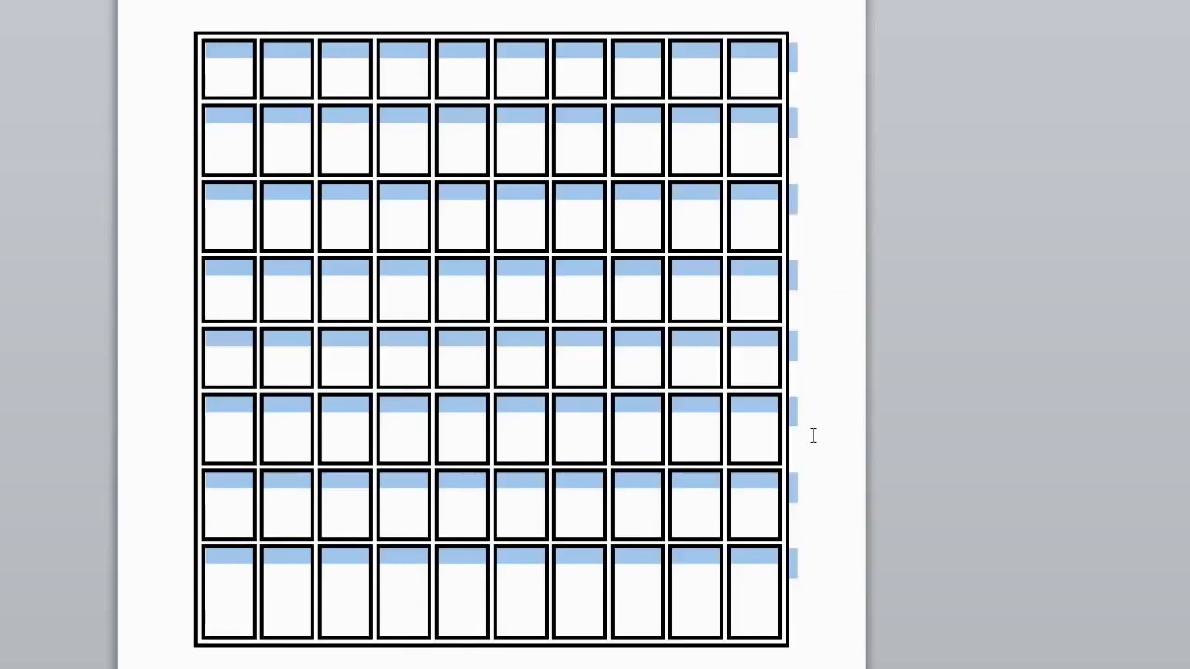
{"action": "left_click", "coordinate": [812, 436]}
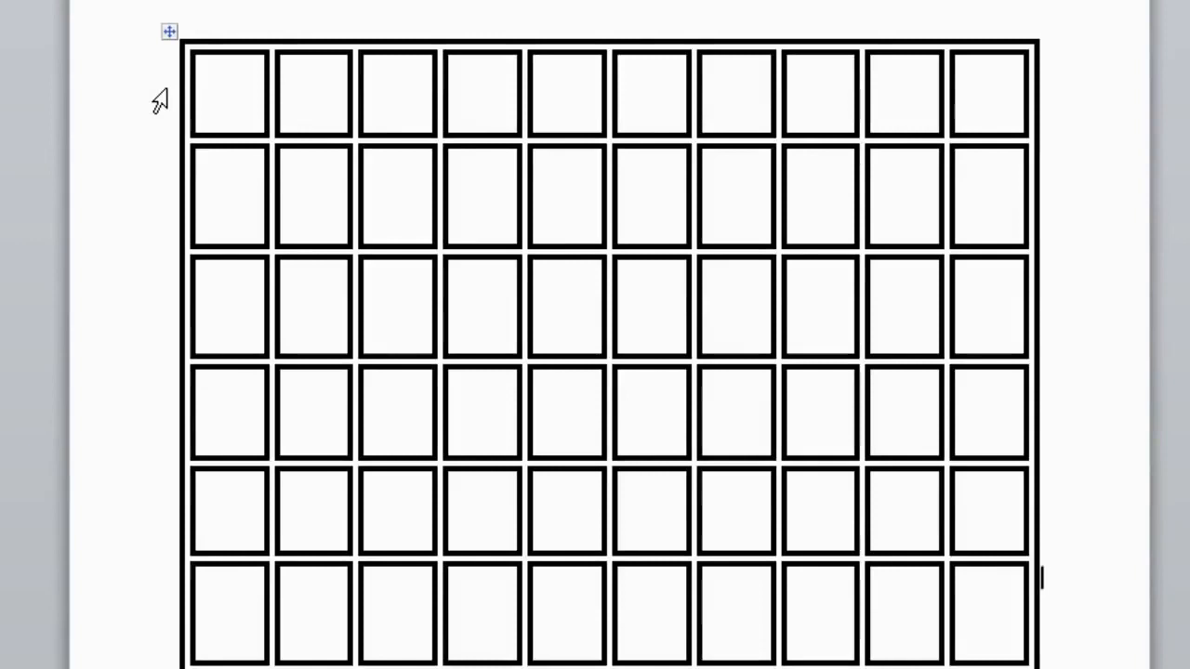
{"action": "left_click", "coordinate": [160, 101]}
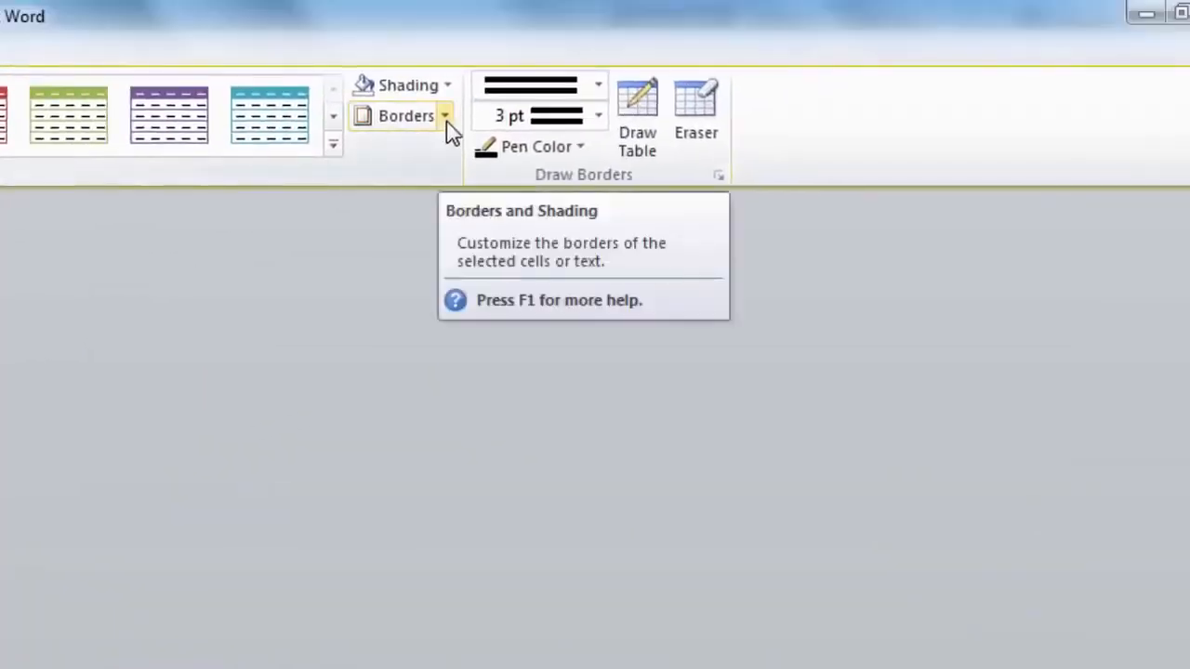
Reopen Borders and Shading for the top row and pick the last grey line style
{"action": "left_click", "coordinate": [445, 117]}
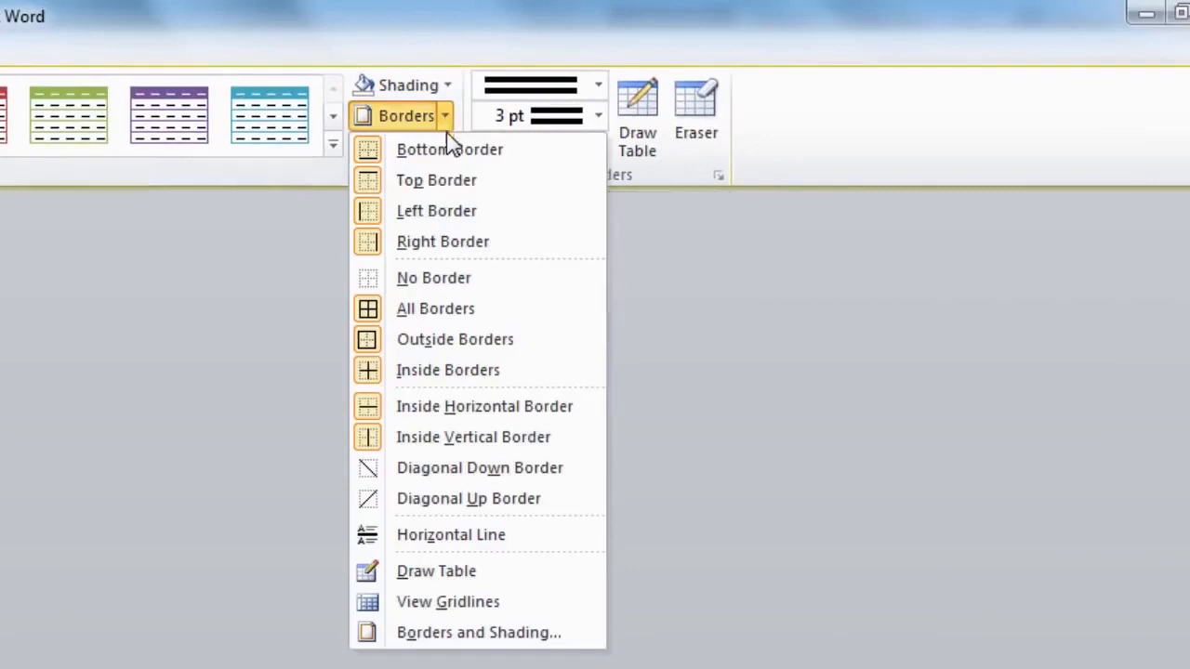
{"action": "left_click", "coordinate": [483, 632]}
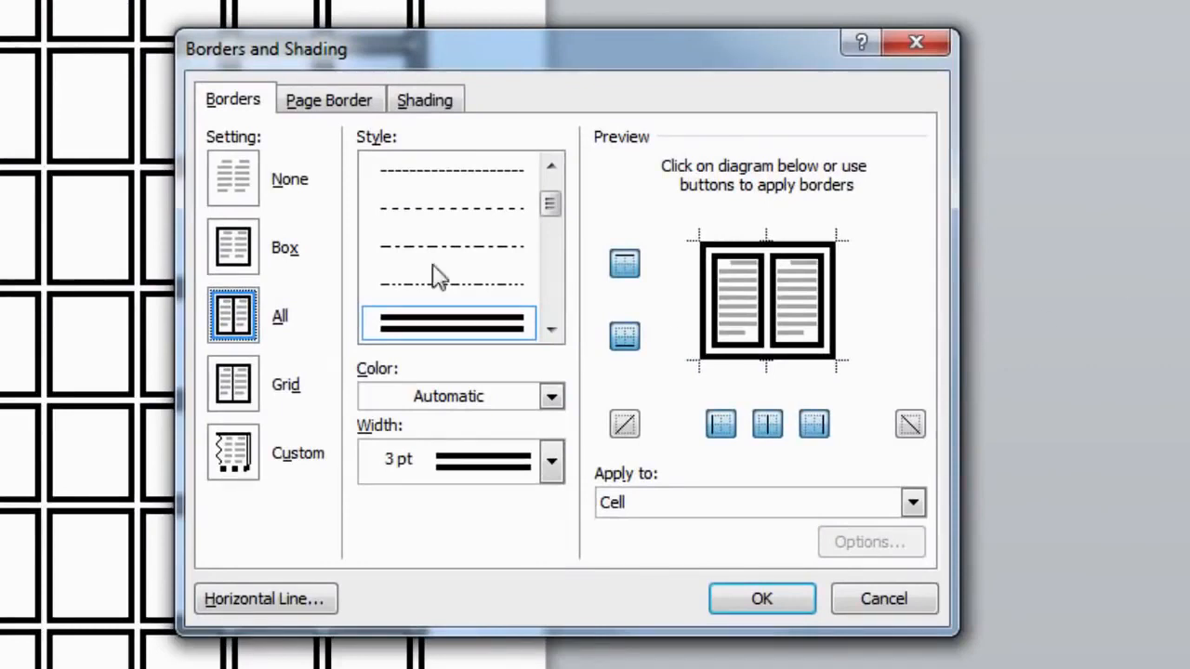
{"action": "left_click", "coordinate": [552, 329]}
{"action": "left_click_drag", "start_coordinate": [550, 210], "coordinate": [553, 293]}
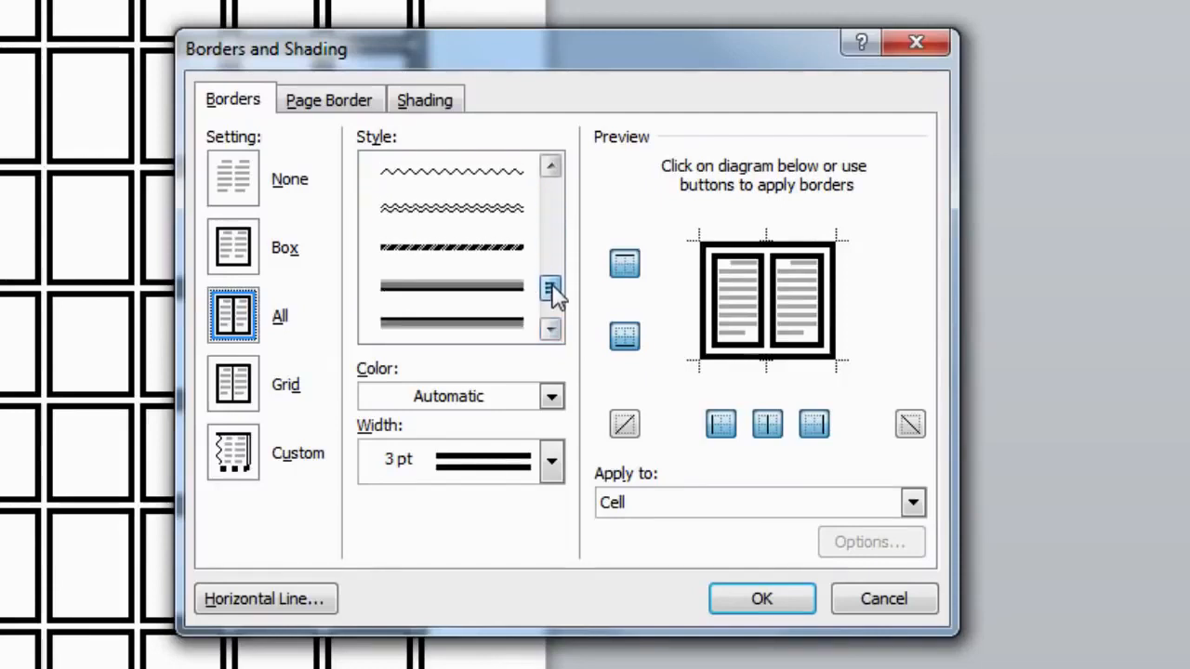
{"action": "left_click", "coordinate": [491, 329]}
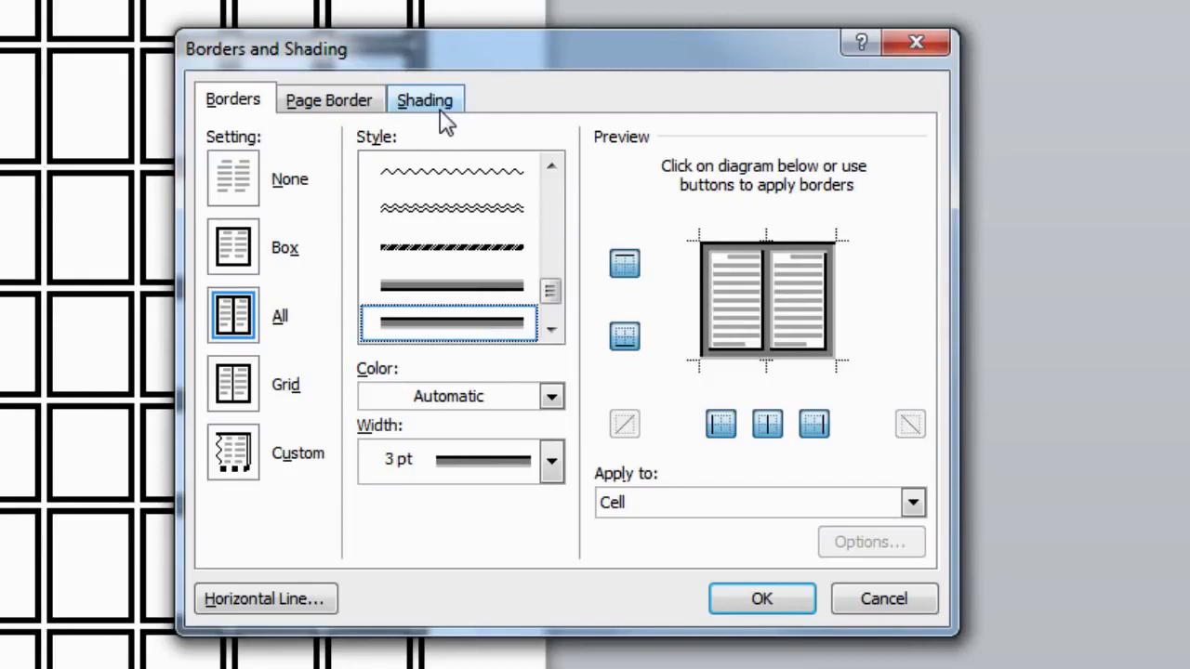
Set the top-row cells' shading fill to the green standard colour
{"action": "left_click", "coordinate": [437, 107]}
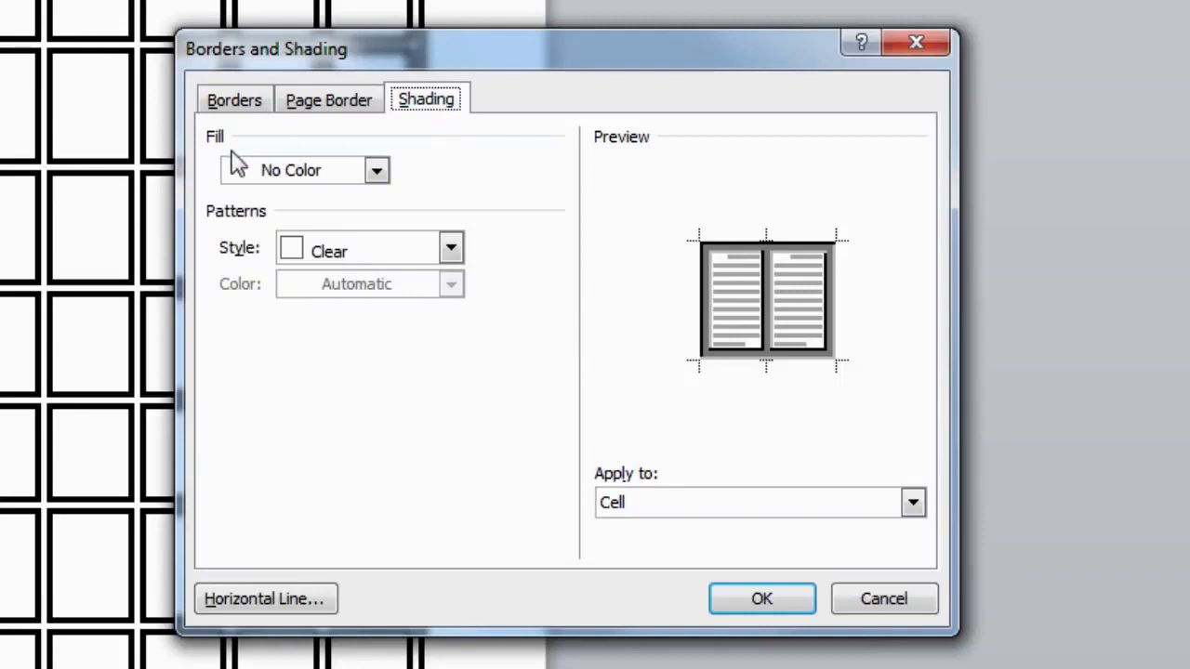
{"action": "left_click", "coordinate": [377, 172]}
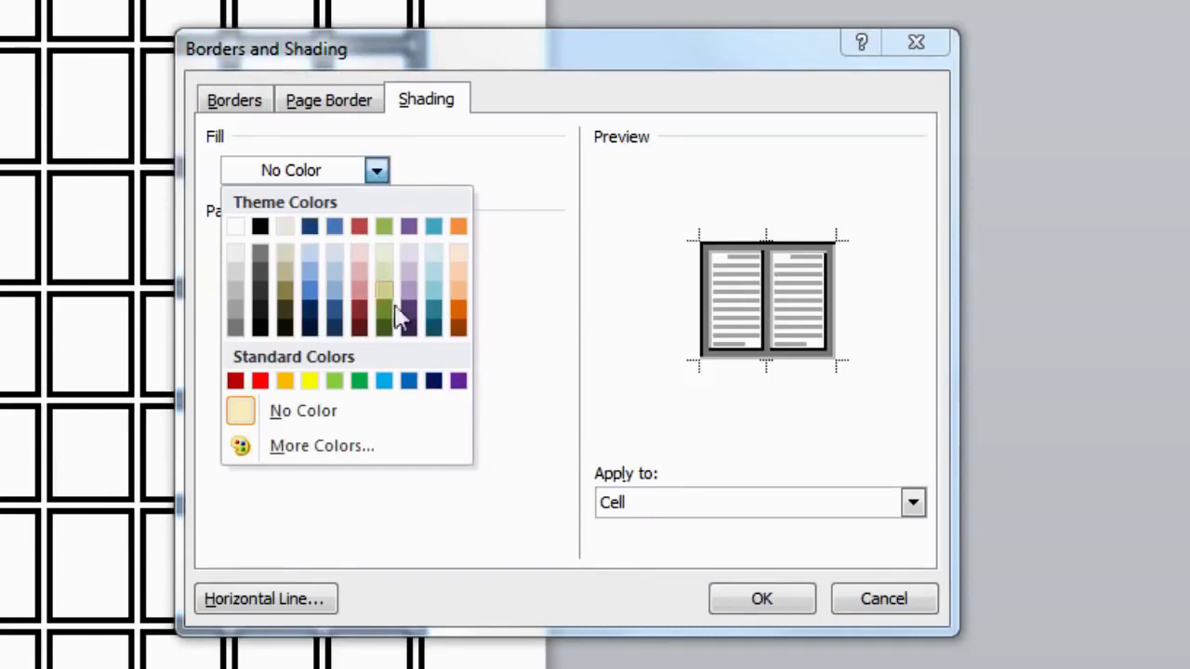
{"action": "left_click", "coordinate": [360, 382]}
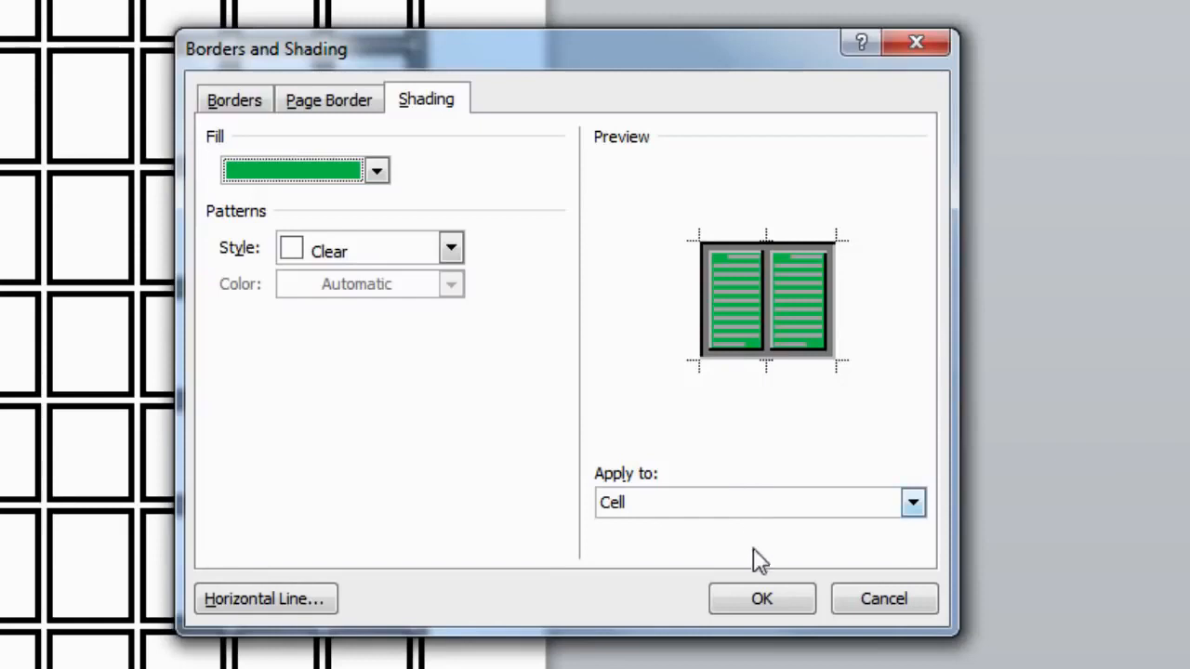
Apply the green fill and grey borders to the top row, then deselect it to check
{"action": "left_click", "coordinate": [769, 606]}
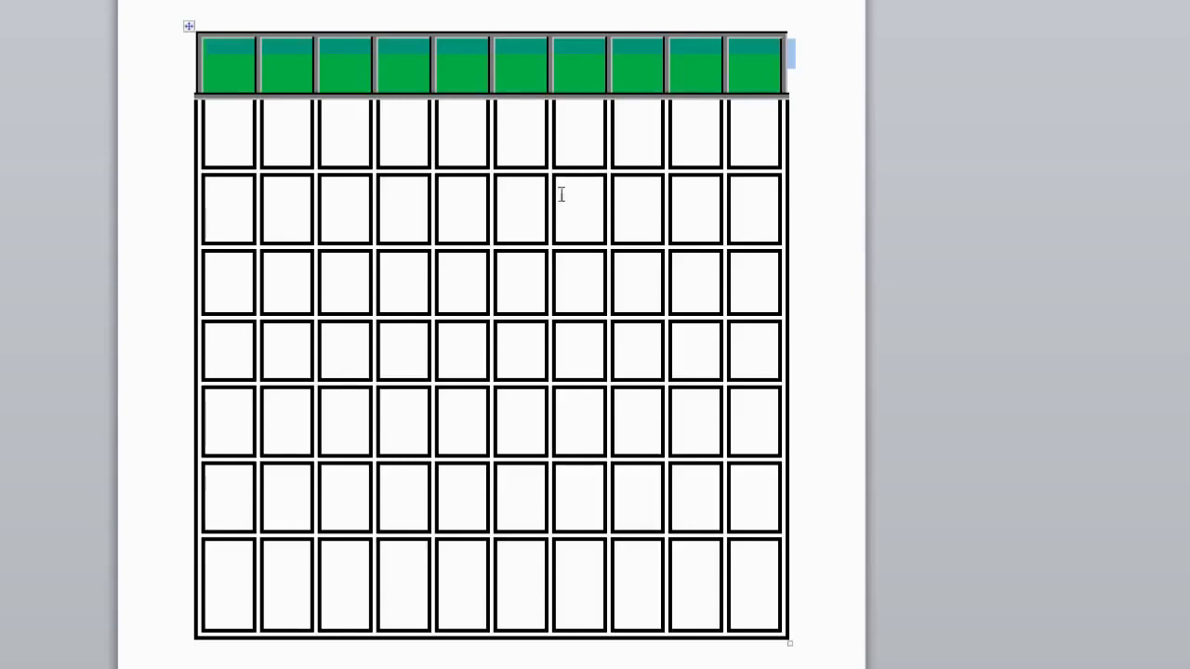
{"action": "left_click", "coordinate": [214, 56]}
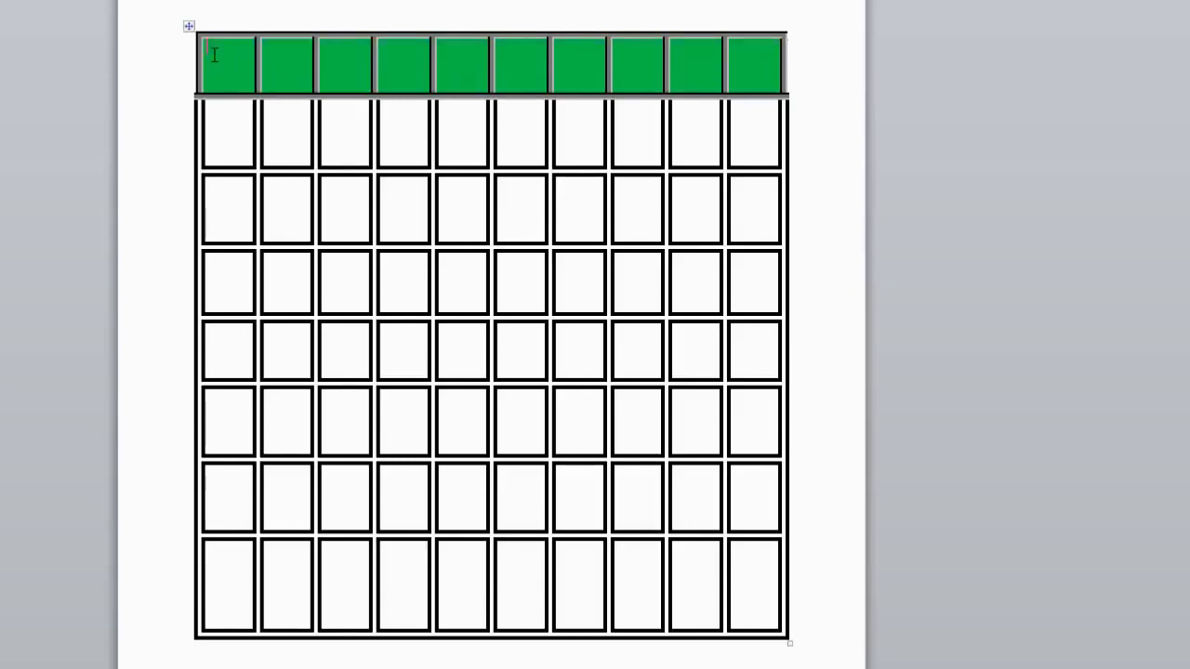